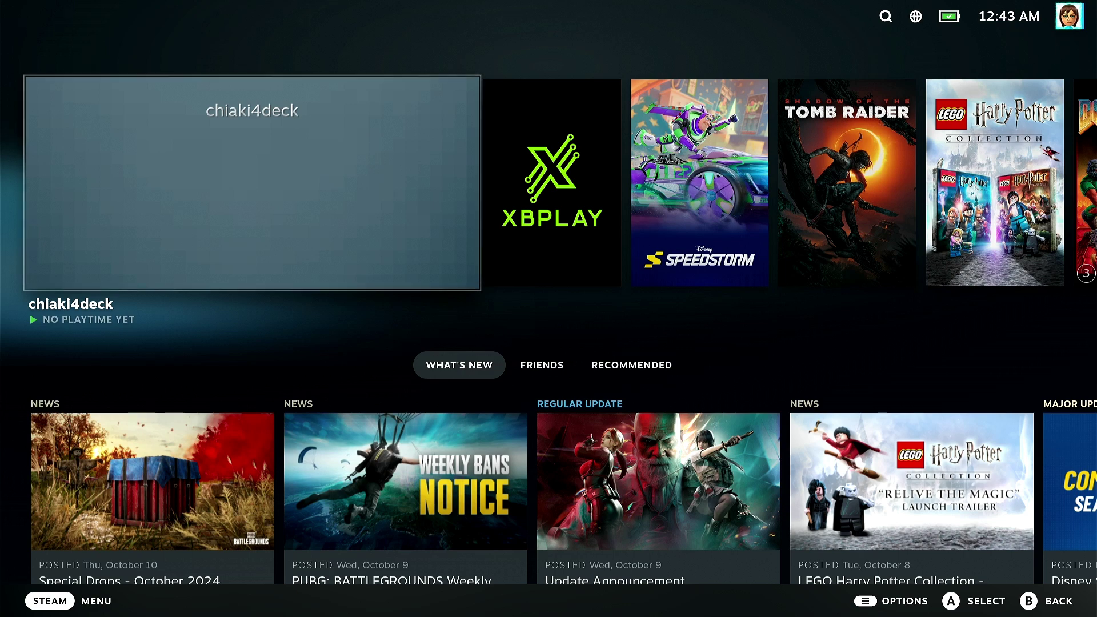
- Switch the Steam Deck from gaming mode to the desktop
{"action": "key", "text": "ctrl+1"}
{"action": "key", "text": "Down"}
{"action": "key", "text": "Down"}
{"action": "key", "text": "Down"}
{"action": "key", "text": "Down"}
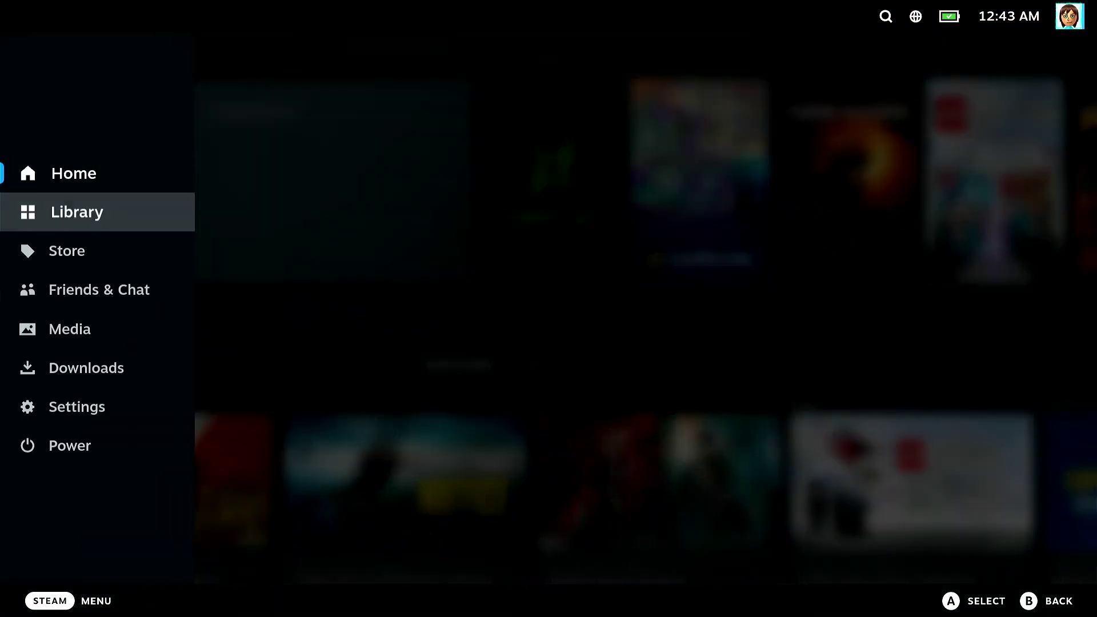
{"action": "key", "text": "Down"}
{"action": "key", "text": "Down"}
{"action": "key", "text": "Down"}
{"action": "key", "text": "Down"}
{"action": "key", "text": "Up"}
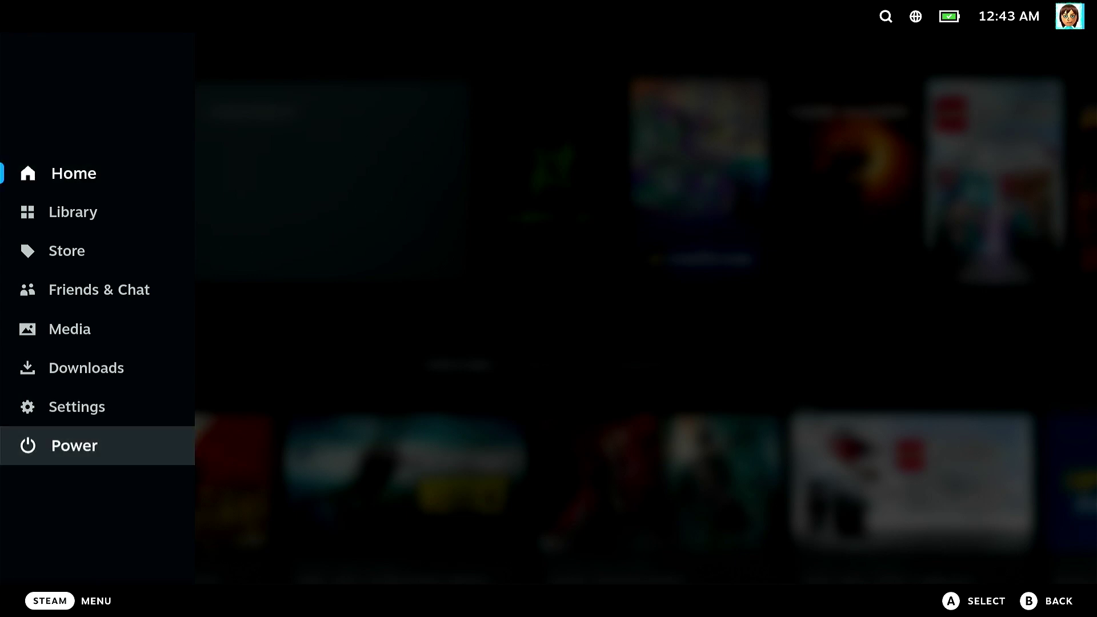
{"action": "key", "text": "Return"}
{"action": "key", "text": "Down"}
{"action": "key", "text": "Down"}
{"action": "key", "text": "Down"}
{"action": "key", "text": "Down"}
{"action": "key", "text": "Down"}
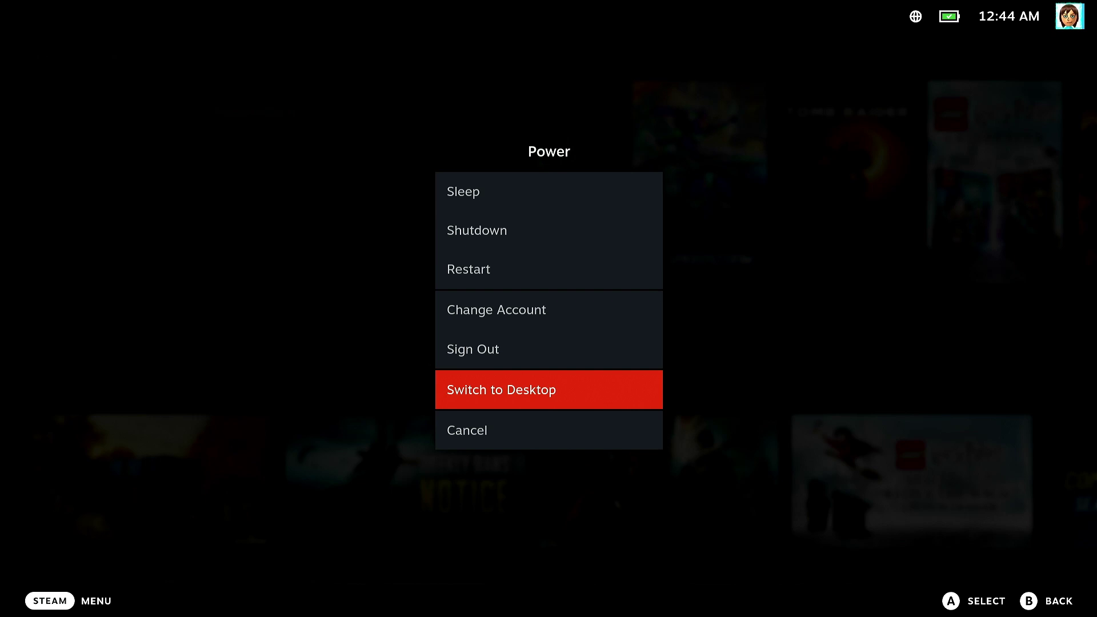
{"action": "key", "text": "Return"}
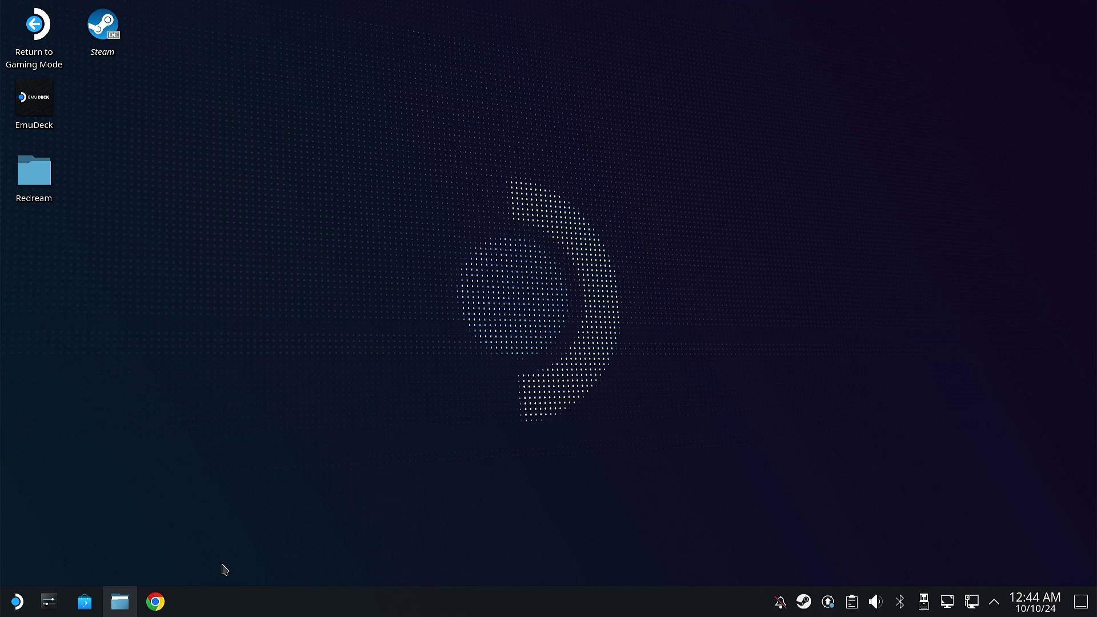
- Search the web in Chrome for "thatchers techbase" and open the mod's official site, thatchers-techbase.github.io
{"action": "left_click", "coordinate": [156, 602]}
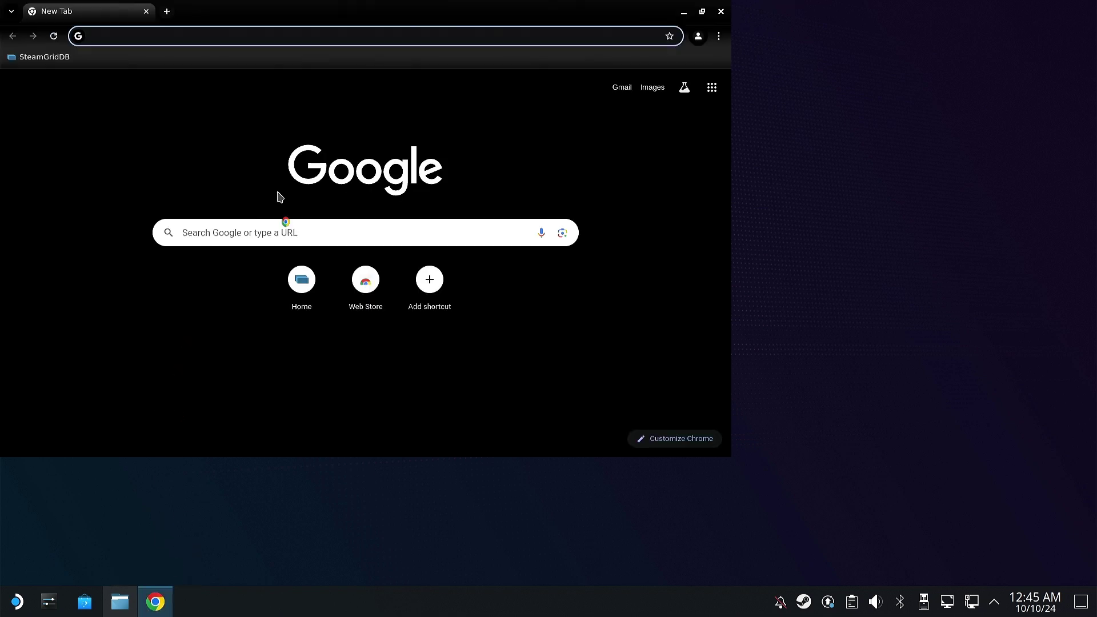
{"action": "left_click", "coordinate": [126, 37]}
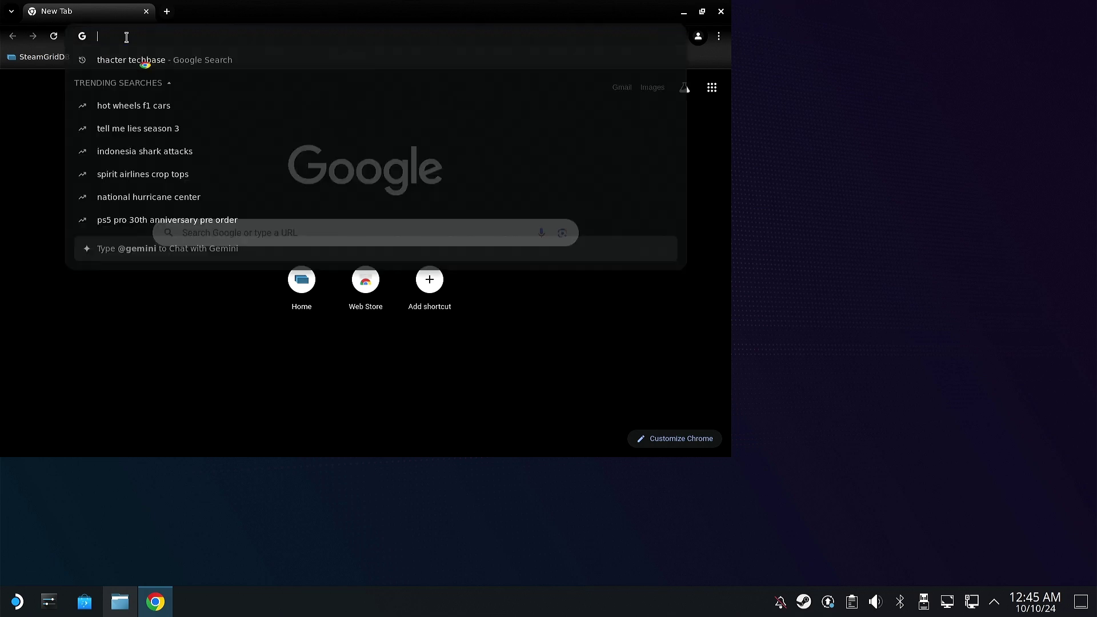
{"action": "type", "text": "t"}
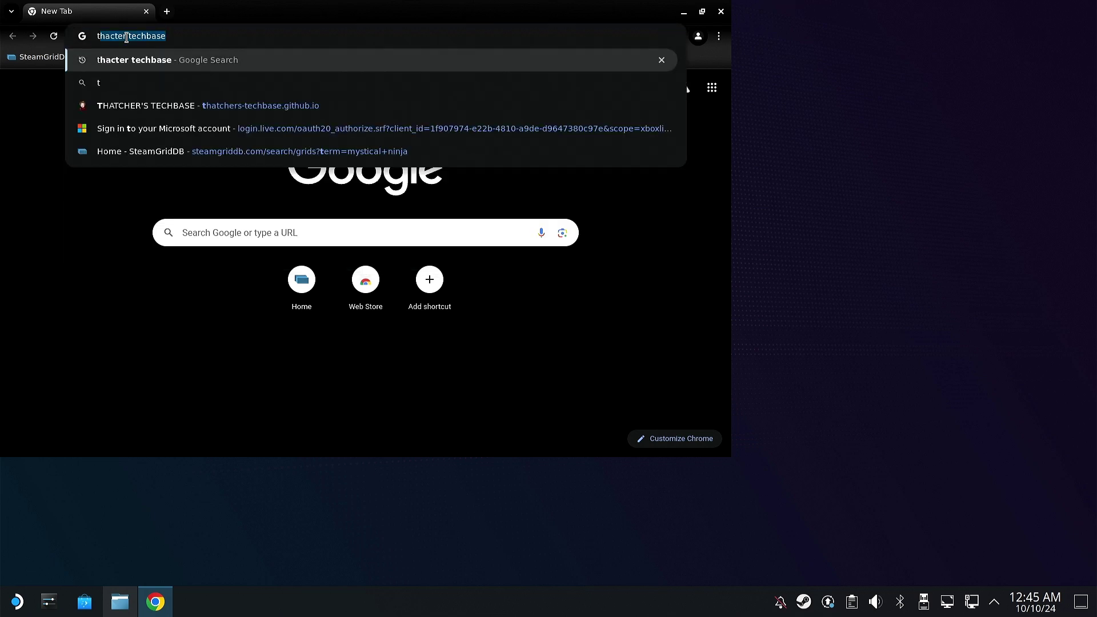
{"action": "type", "text": "hatchers techbase"}
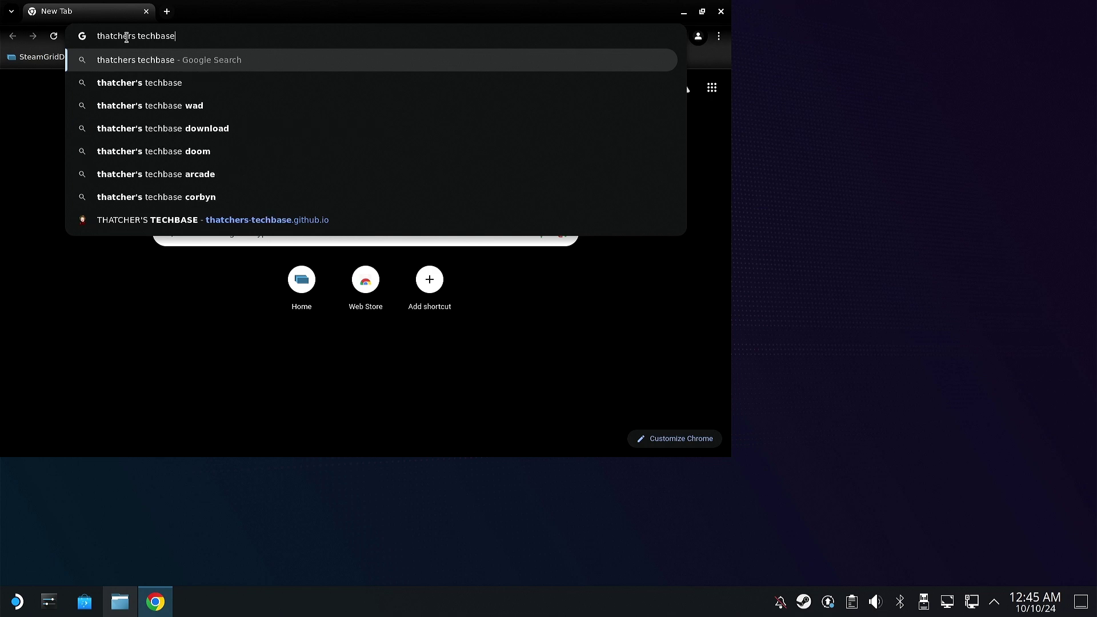
{"action": "key", "text": "Return"}
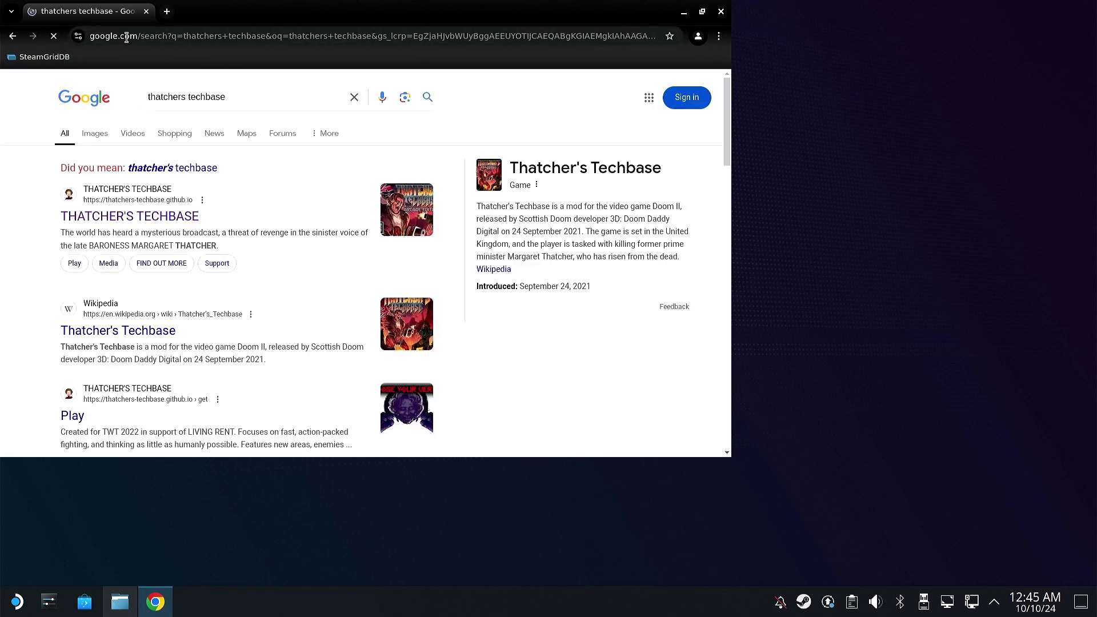
{"action": "left_click", "coordinate": [118, 217]}
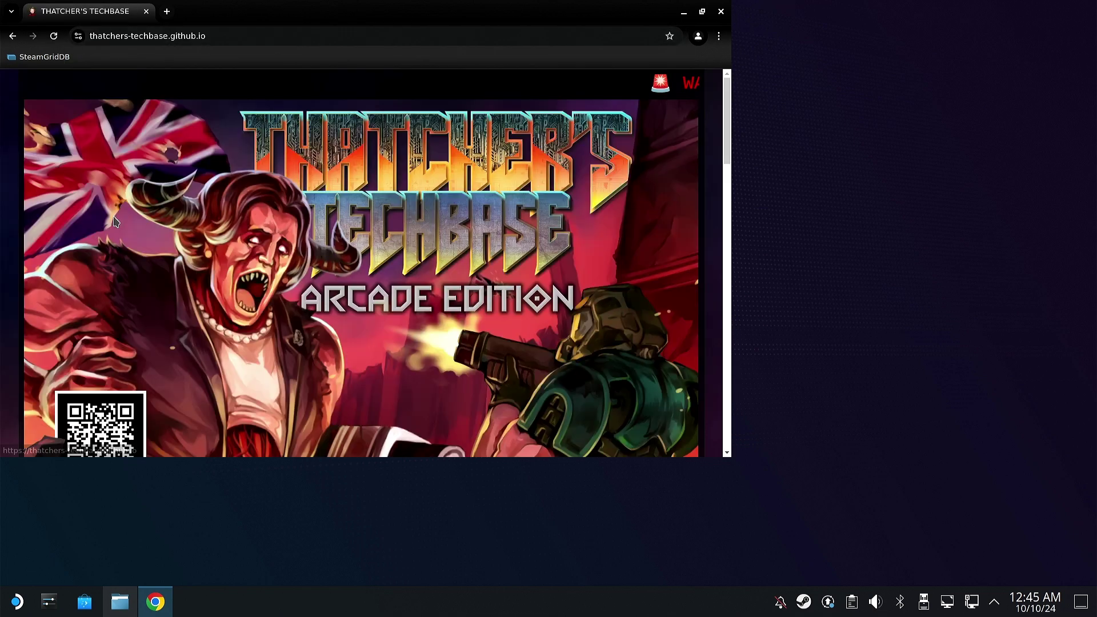
- Open the Play page of the Thatcher's Techbase site to reach the version choices
{"action": "scroll", "coordinate": [285, 211], "scroll_direction": "down", "scroll_amount": 3}
{"action": "scroll", "coordinate": [285, 212], "scroll_direction": "up", "scroll_amount": 3}
{"action": "scroll", "coordinate": [286, 211], "scroll_direction": "down", "scroll_amount": 2}
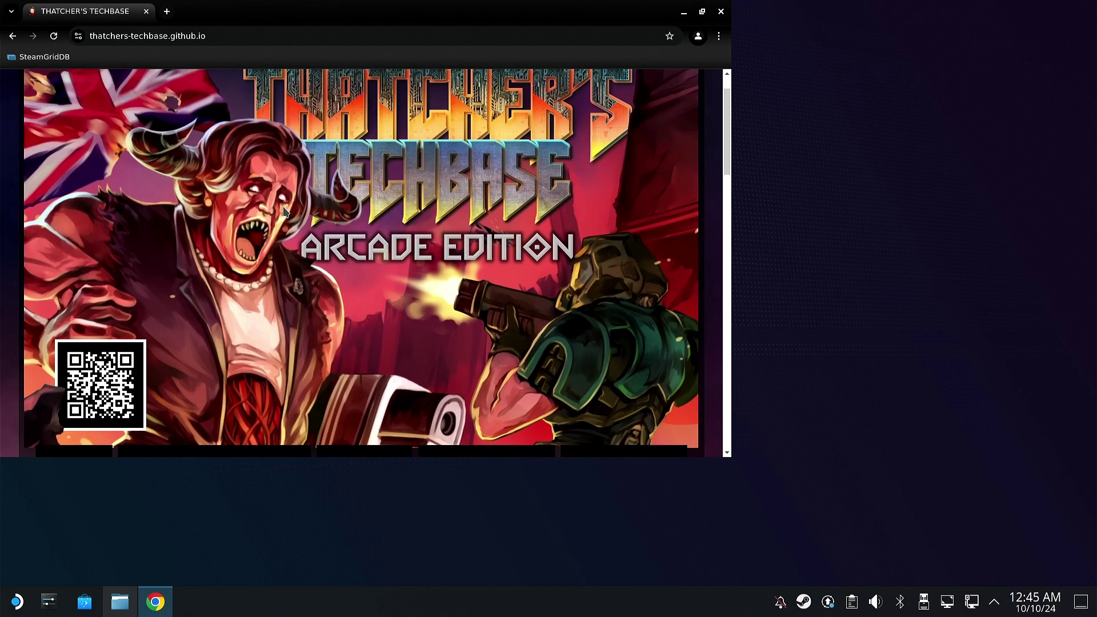
{"action": "scroll", "coordinate": [284, 211], "scroll_direction": "down", "scroll_amount": 8}
{"action": "scroll", "coordinate": [152, 175], "scroll_direction": "up", "scroll_amount": 2}
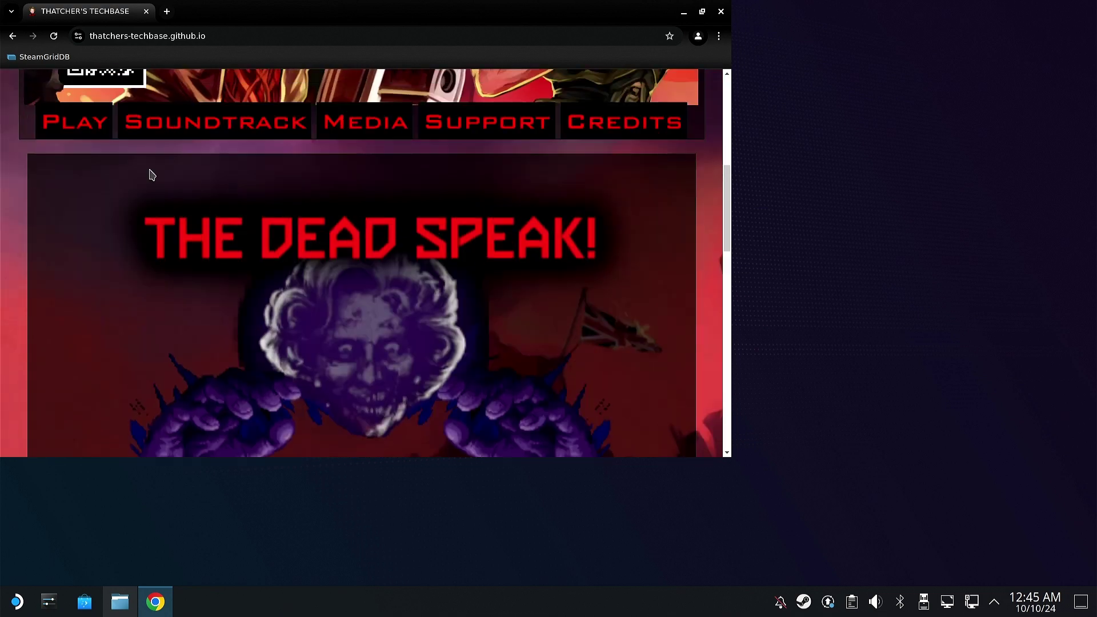
{"action": "left_click", "coordinate": [98, 128]}
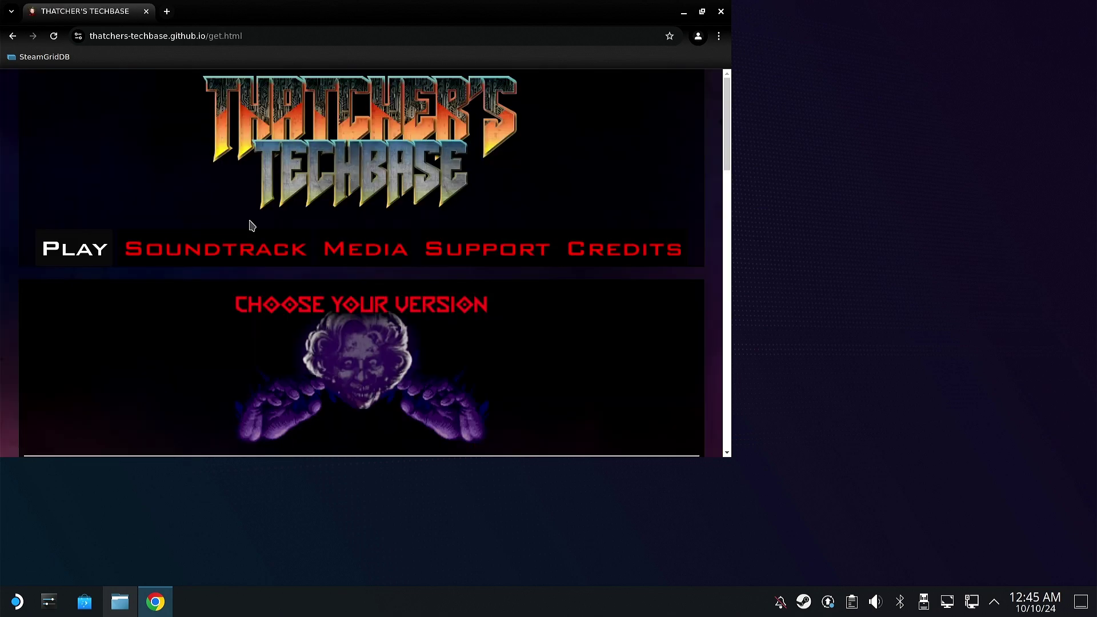
- Examine the descriptions of the original version and the Arcade Edition, returning from the linked X post to the version page
{"action": "scroll", "coordinate": [252, 226], "scroll_direction": "down", "scroll_amount": 6}
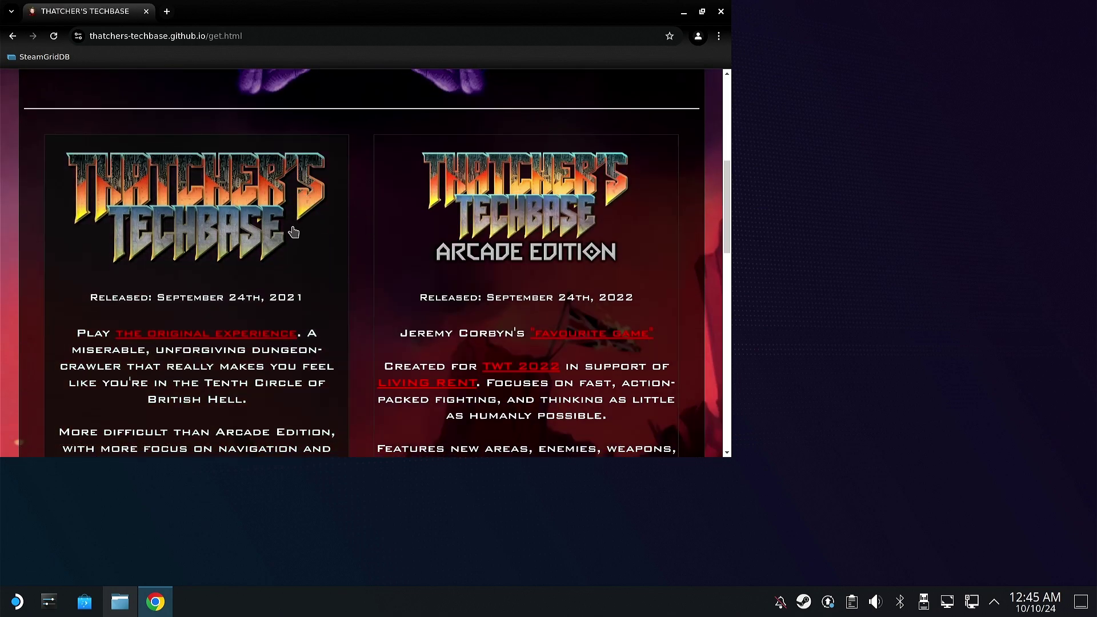
{"action": "scroll", "coordinate": [293, 232], "scroll_direction": "down", "scroll_amount": 2}
{"action": "scroll", "coordinate": [274, 234], "scroll_direction": "up", "scroll_amount": 2}
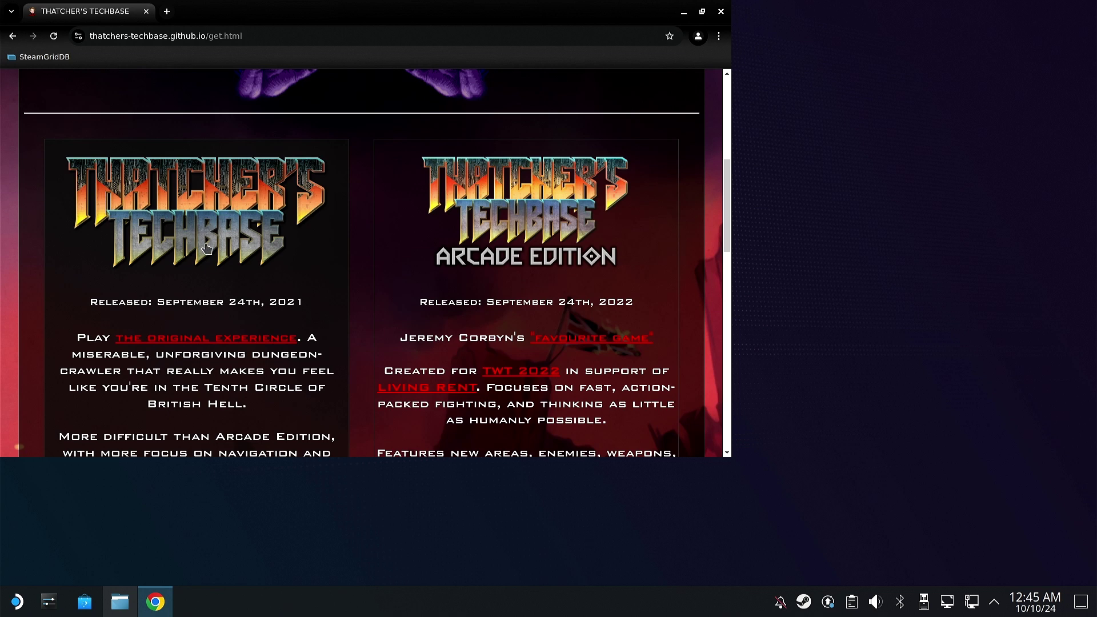
{"action": "scroll", "coordinate": [207, 248], "scroll_direction": "down", "scroll_amount": 1}
{"action": "scroll", "coordinate": [213, 243], "scroll_direction": "up", "scroll_amount": 1}
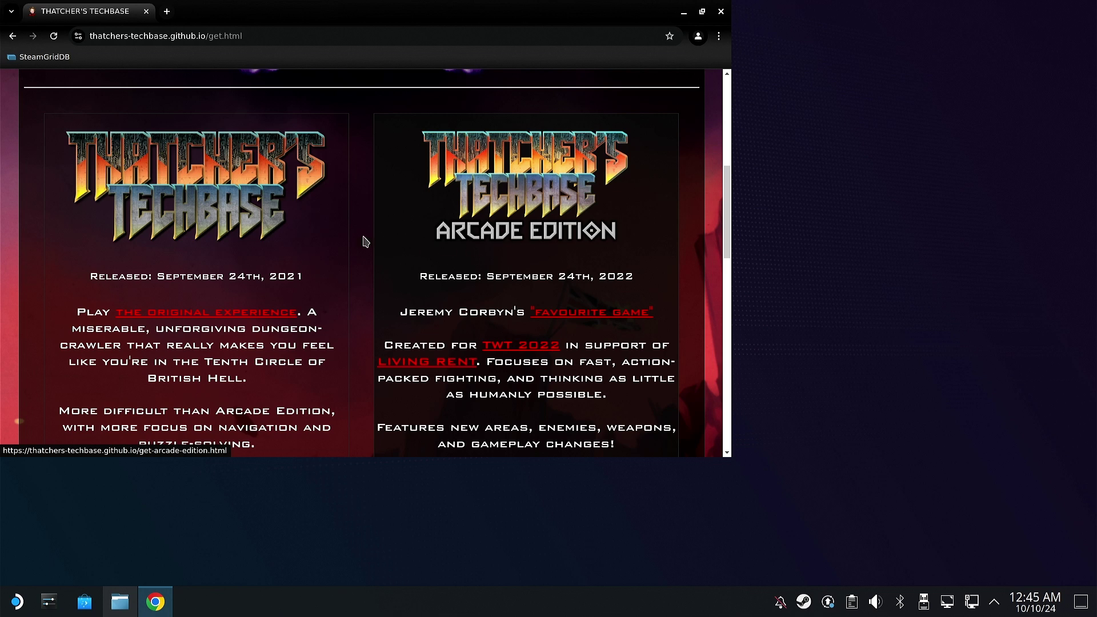
{"action": "scroll", "coordinate": [258, 223], "scroll_direction": "down", "scroll_amount": 2}
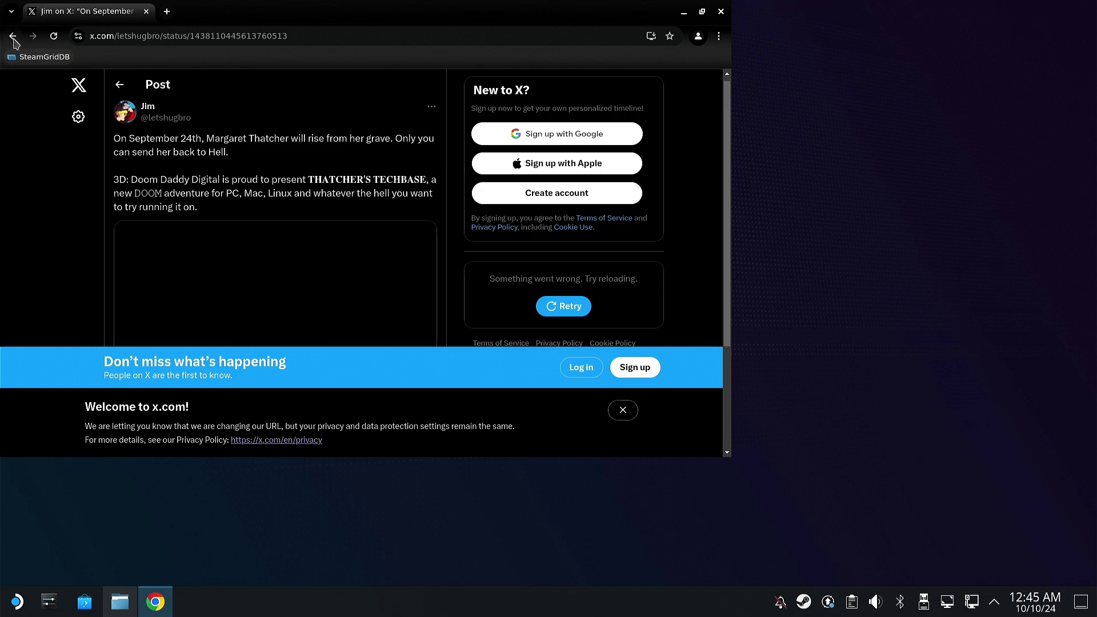
{"action": "left_click", "coordinate": [13, 35]}
{"action": "scroll", "coordinate": [201, 235], "scroll_direction": "down", "scroll_amount": 4}
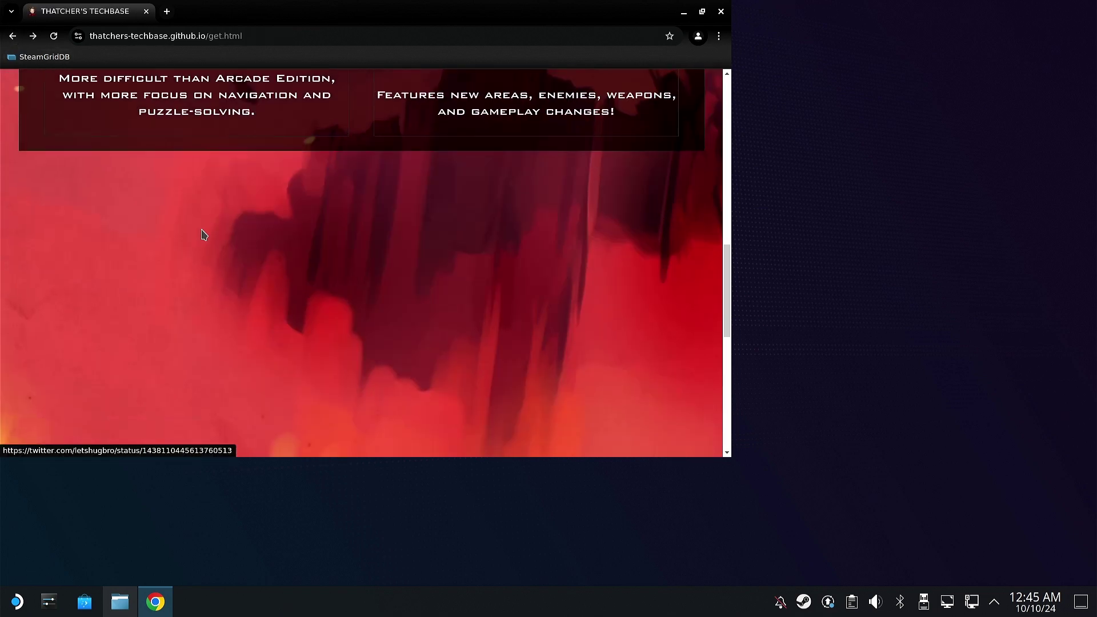
- Open the original Thatcher's Techbase version's page and download THATCHER.wad (v1.2)
{"action": "scroll", "coordinate": [203, 233], "scroll_direction": "up", "scroll_amount": 5}
{"action": "left_click", "coordinate": [211, 200]}
{"action": "scroll", "coordinate": [212, 201], "scroll_direction": "down", "scroll_amount": 8}
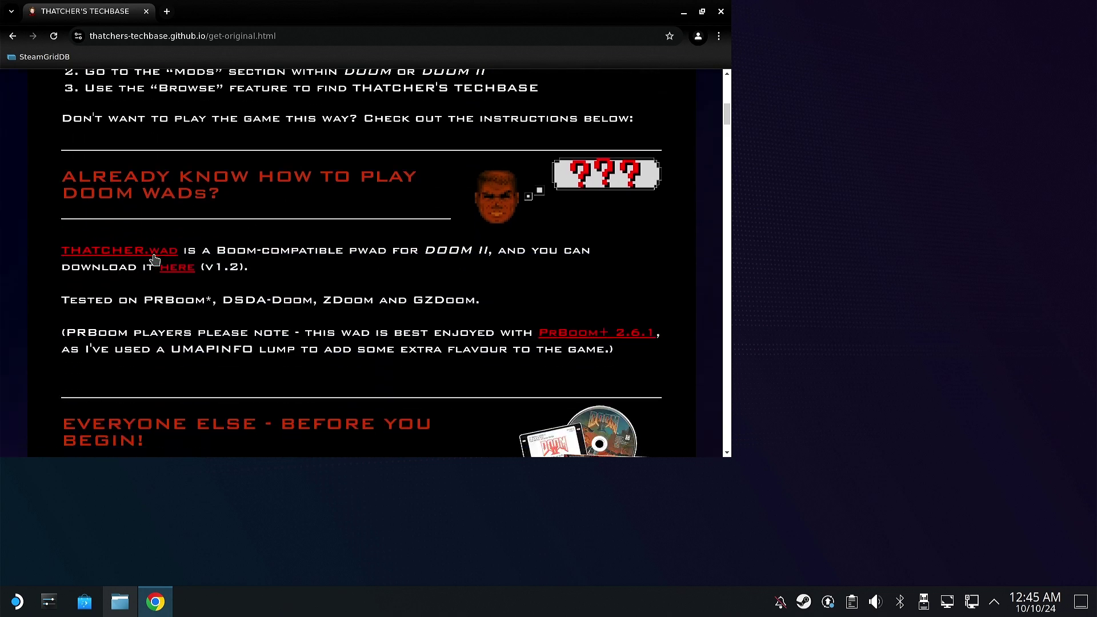
{"action": "left_click", "coordinate": [178, 268]}
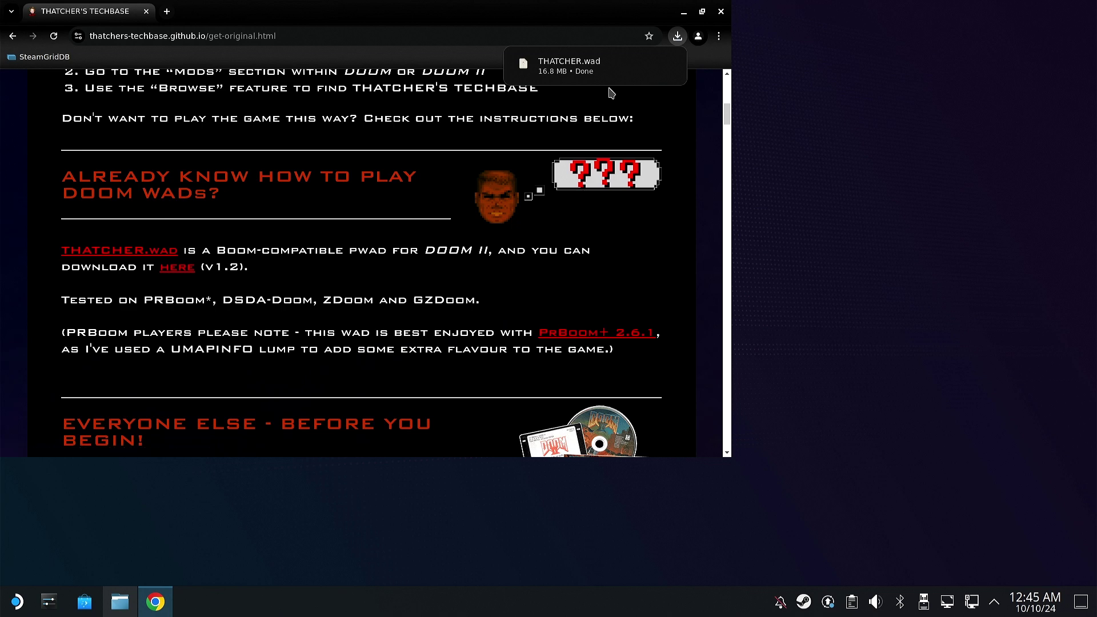
- Show the downloaded THATCHER.wad in the Downloads folder, close the browser and move the file manager window clear of the desktop icons
{"action": "left_click", "coordinate": [650, 74]}
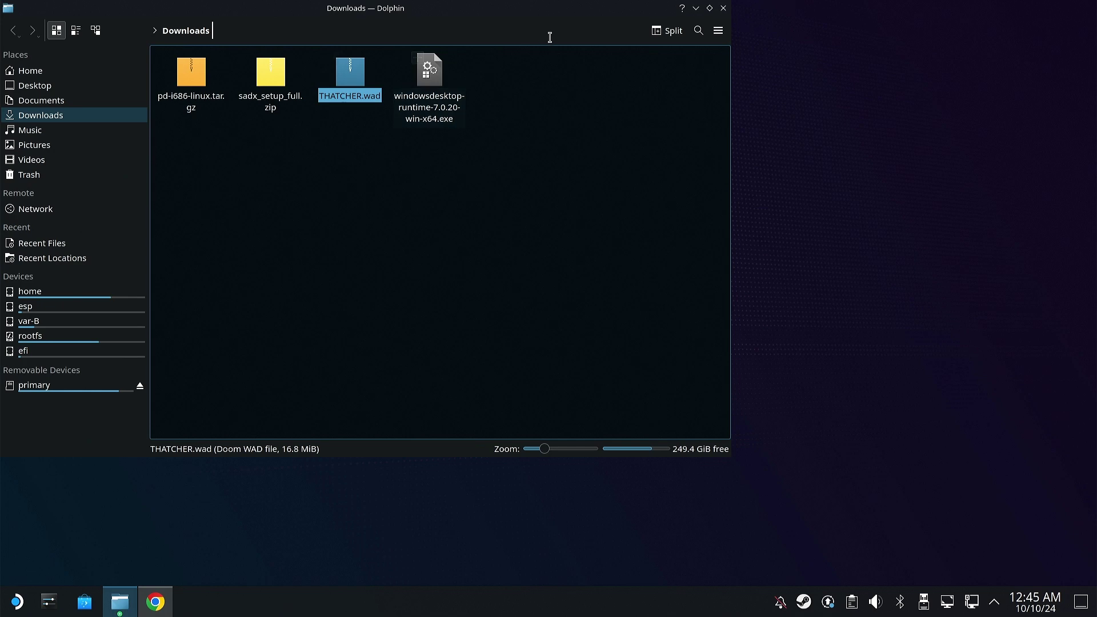
{"action": "left_click", "coordinate": [709, 8]}
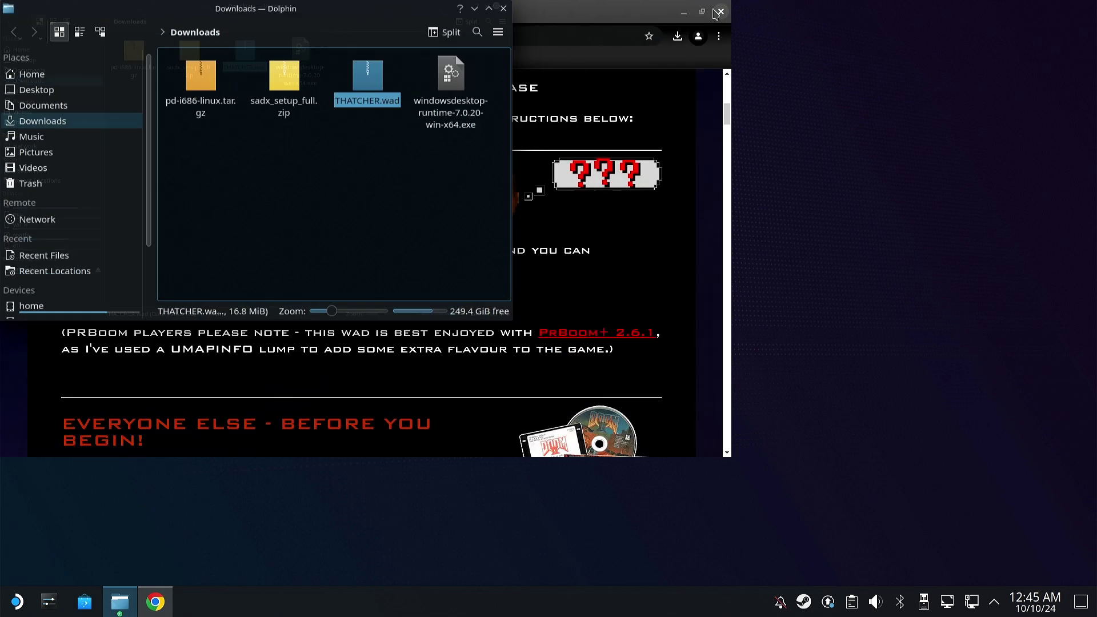
{"action": "left_click", "coordinate": [721, 11]}
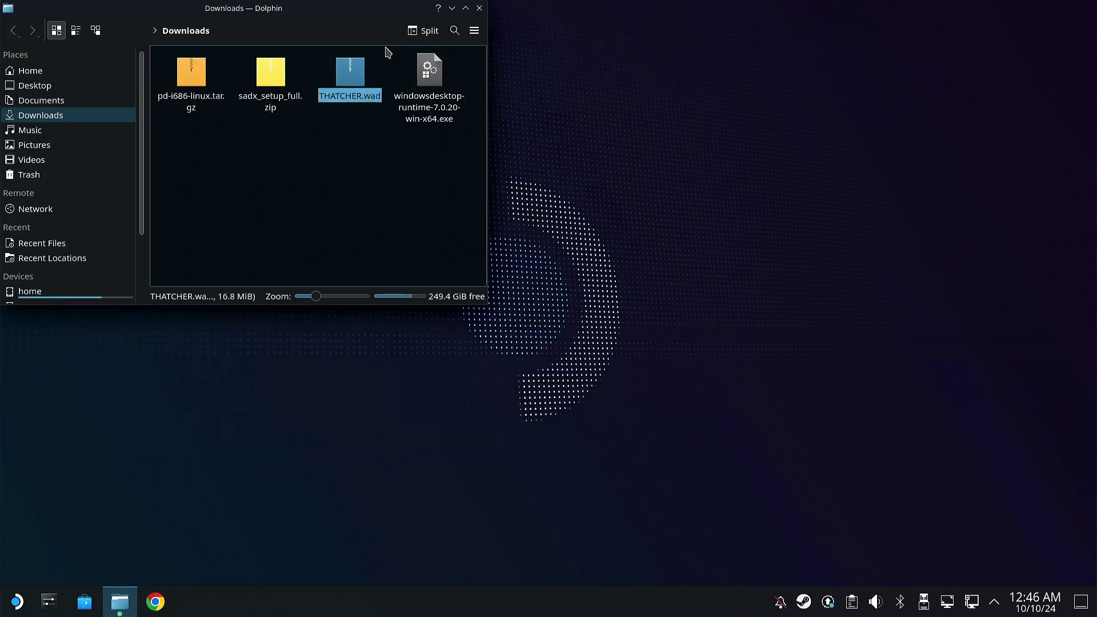
{"action": "left_click_drag", "start_coordinate": [345, 8], "coordinate": [552, 42]}
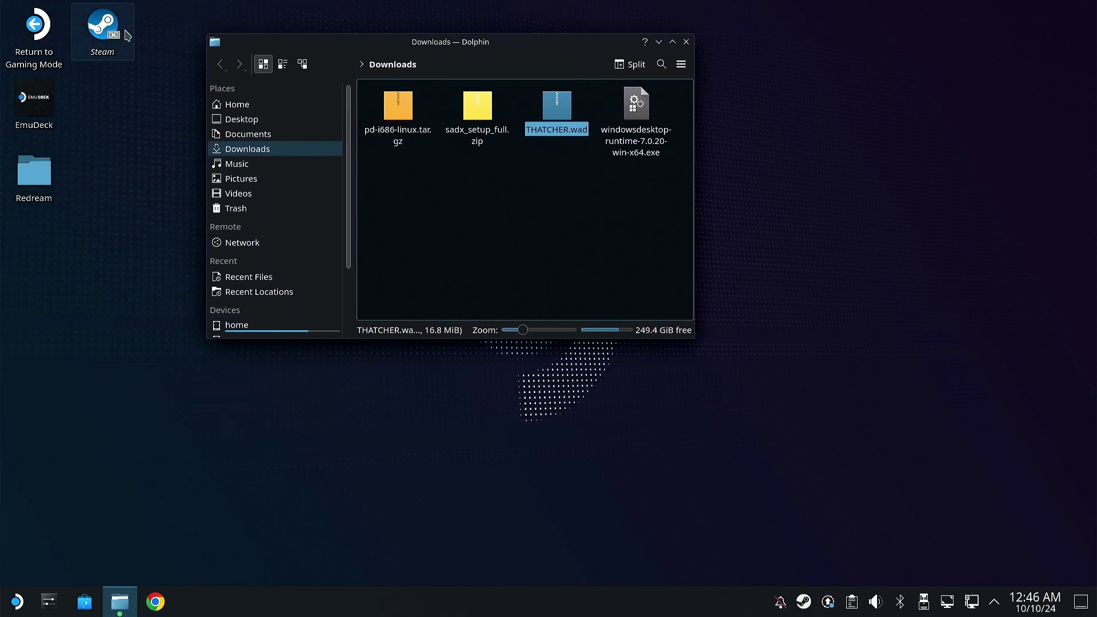
- Open Steam on the desktop and launch DOOM + DOOM II from the games library
{"action": "double_click", "coordinate": [106, 38]}
{"action": "left_click", "coordinate": [123, 12]}
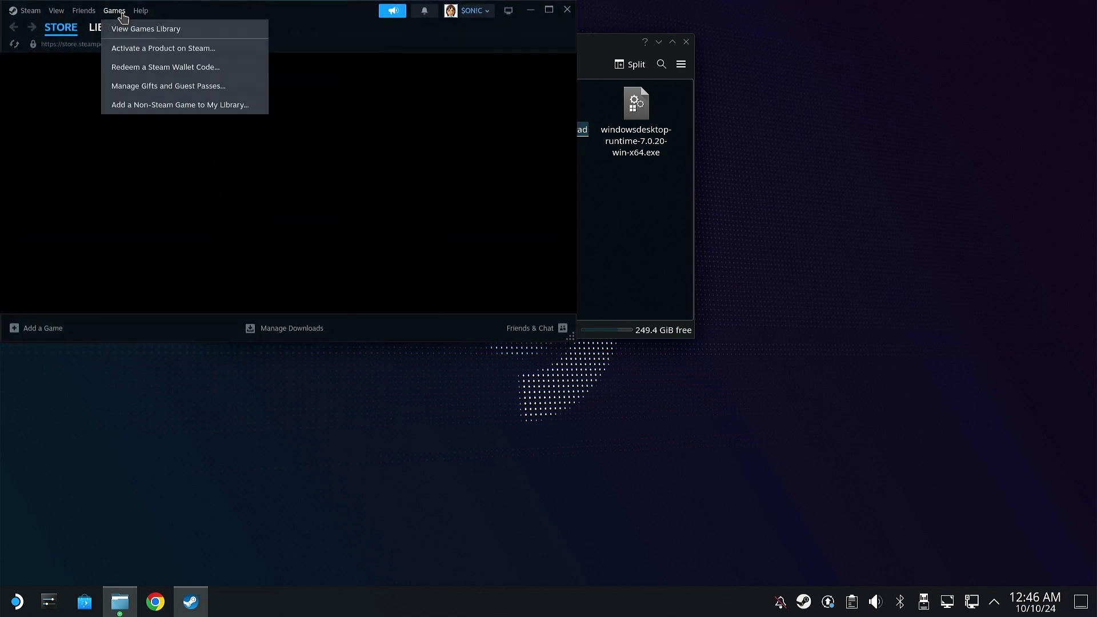
{"action": "left_click", "coordinate": [198, 29]}
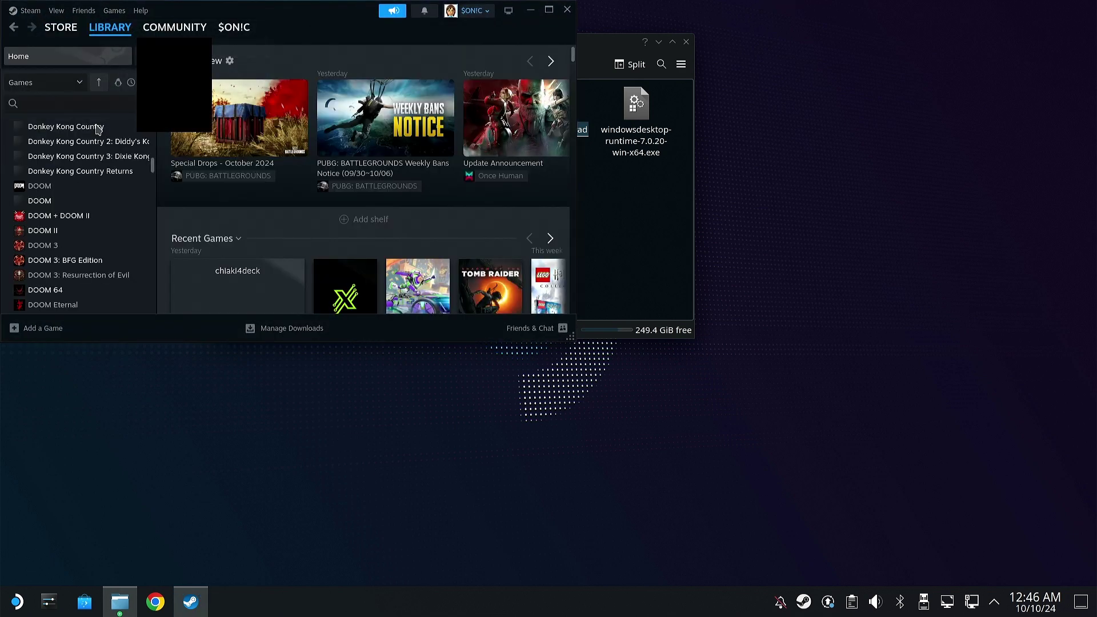
{"action": "left_click", "coordinate": [89, 217]}
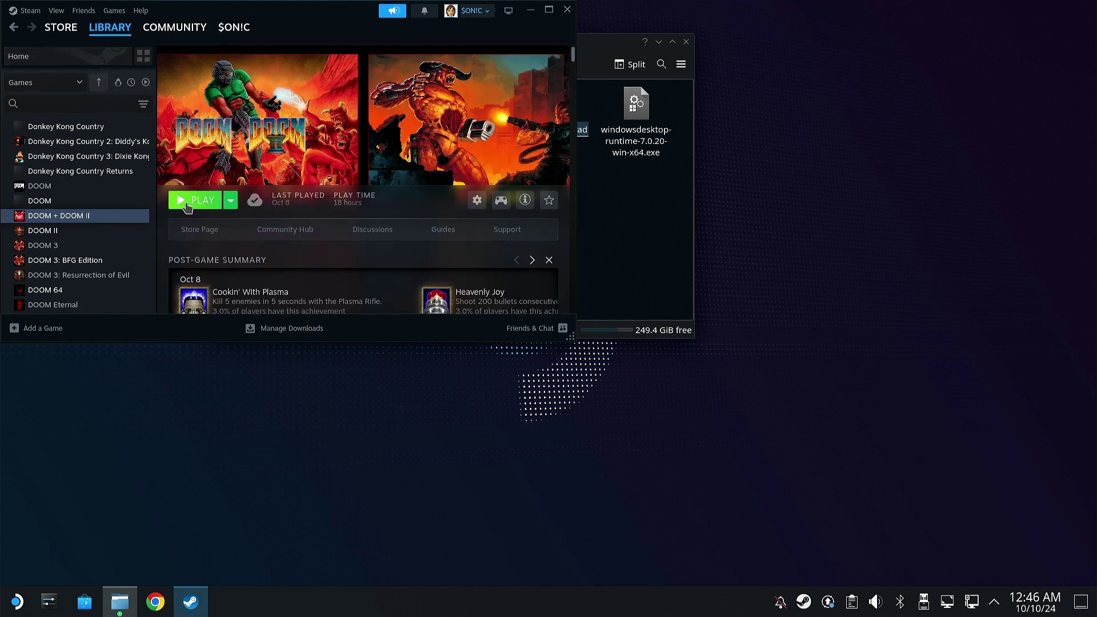
{"action": "left_click", "coordinate": [191, 202]}
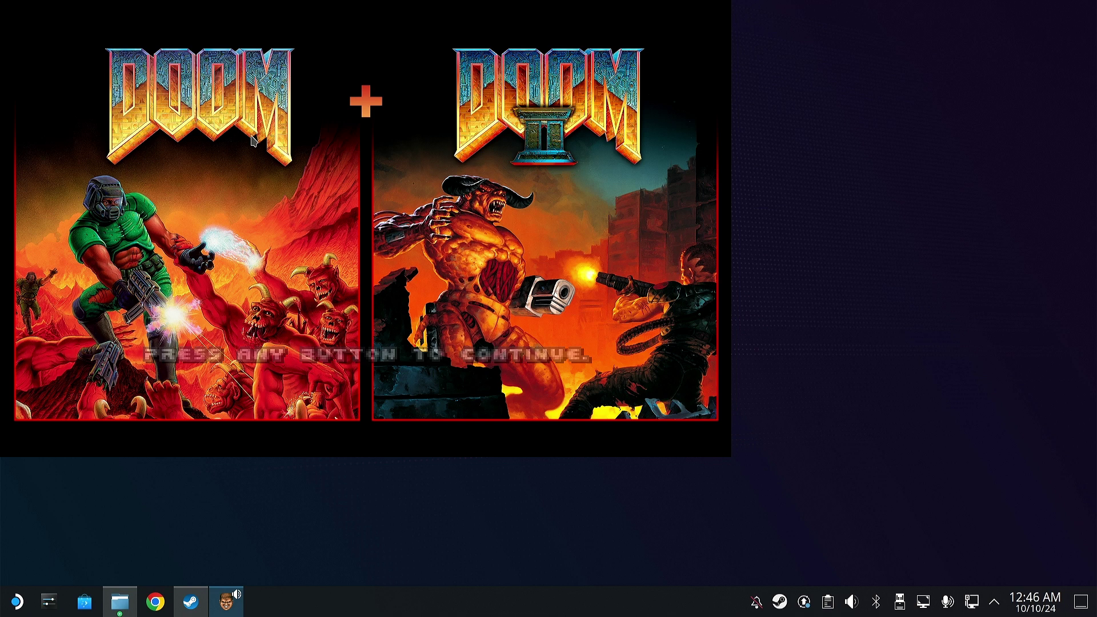
- Pass the title screen, start DOOM II and open its Mods menu
{"action": "left_click", "coordinate": [250, 140]}
{"action": "left_click", "coordinate": [92, 106]}
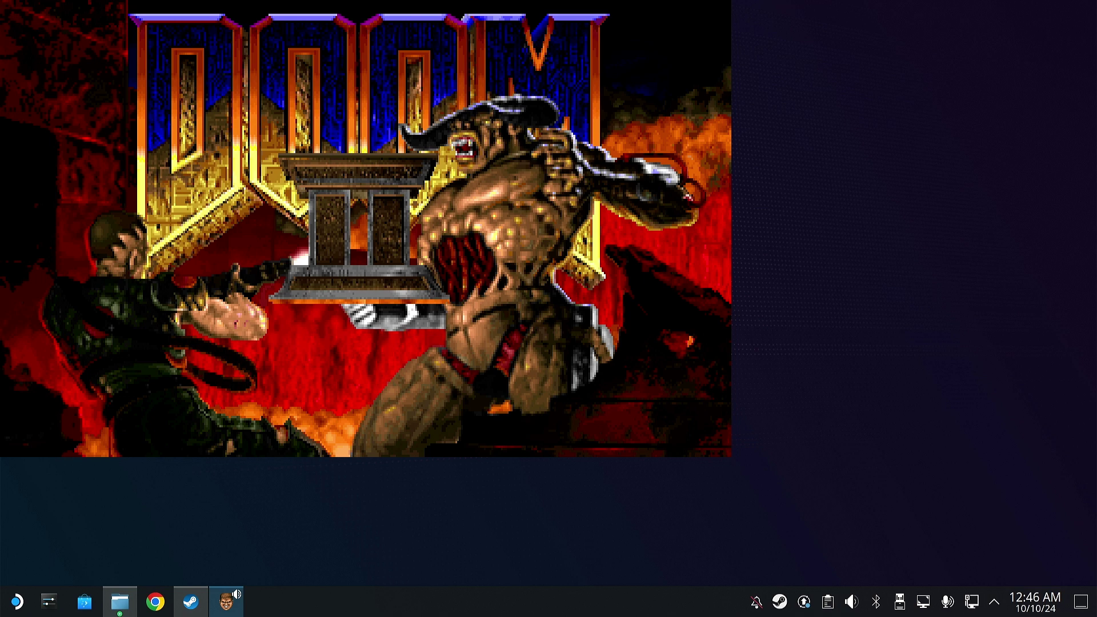
{"action": "left_click", "coordinate": [311, 240]}
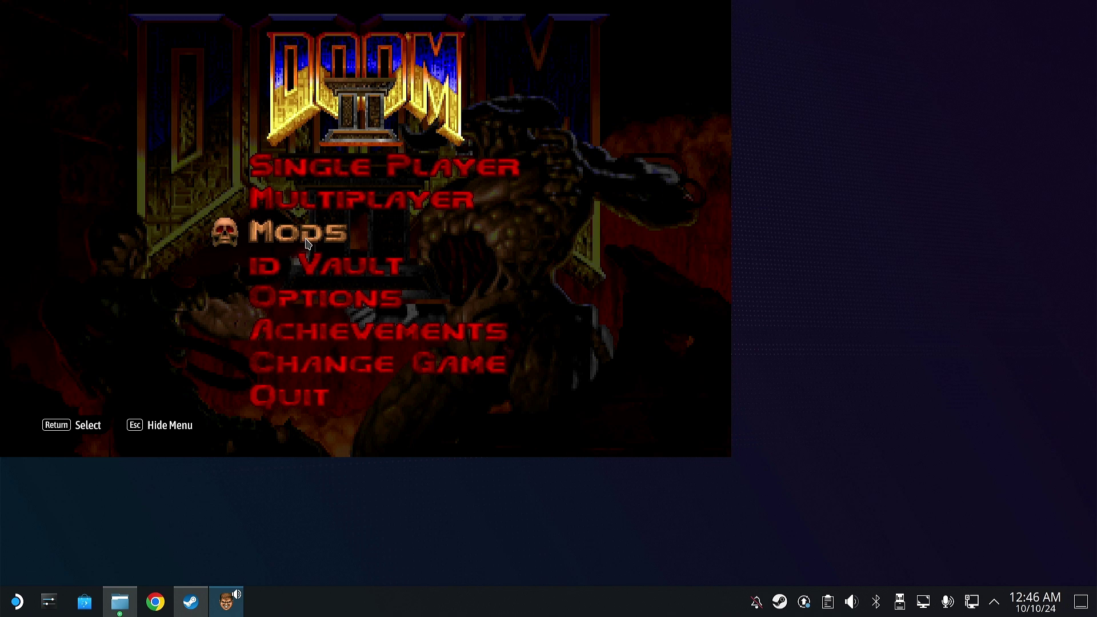
{"action": "left_click", "coordinate": [308, 243]}
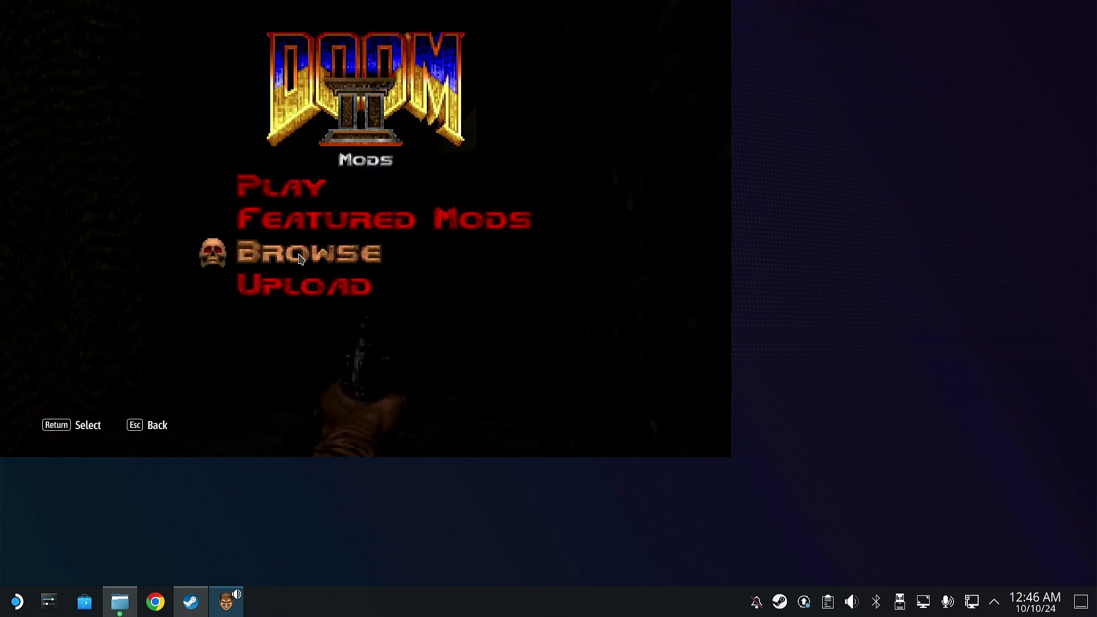
- Open the mods directory from the Local Mods section of the playable mods list
{"action": "left_click", "coordinate": [301, 200]}
{"action": "scroll", "coordinate": [316, 263], "scroll_direction": "down", "scroll_amount": 3}
{"action": "scroll", "coordinate": [317, 267], "scroll_direction": "down", "scroll_amount": 9}
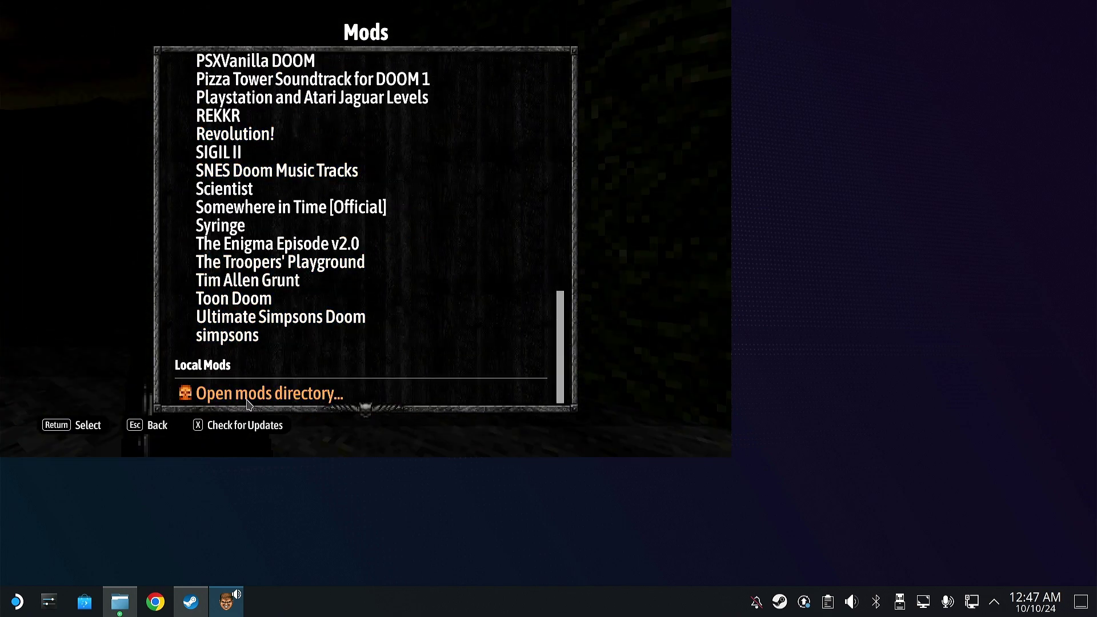
{"action": "left_click", "coordinate": [249, 395]}
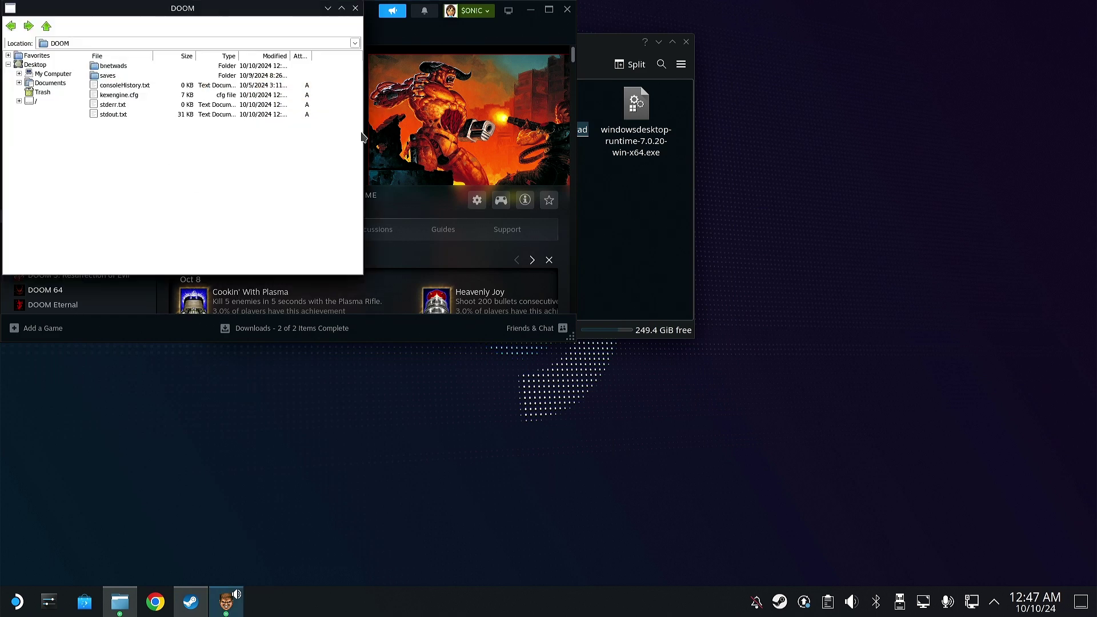
- Bring the Downloads window forward beside the DOOM folder window and try to move THATCHER.wad straight into that folder
{"action": "left_click", "coordinate": [597, 47]}
{"action": "left_click_drag", "start_coordinate": [556, 51], "coordinate": [589, 65]}
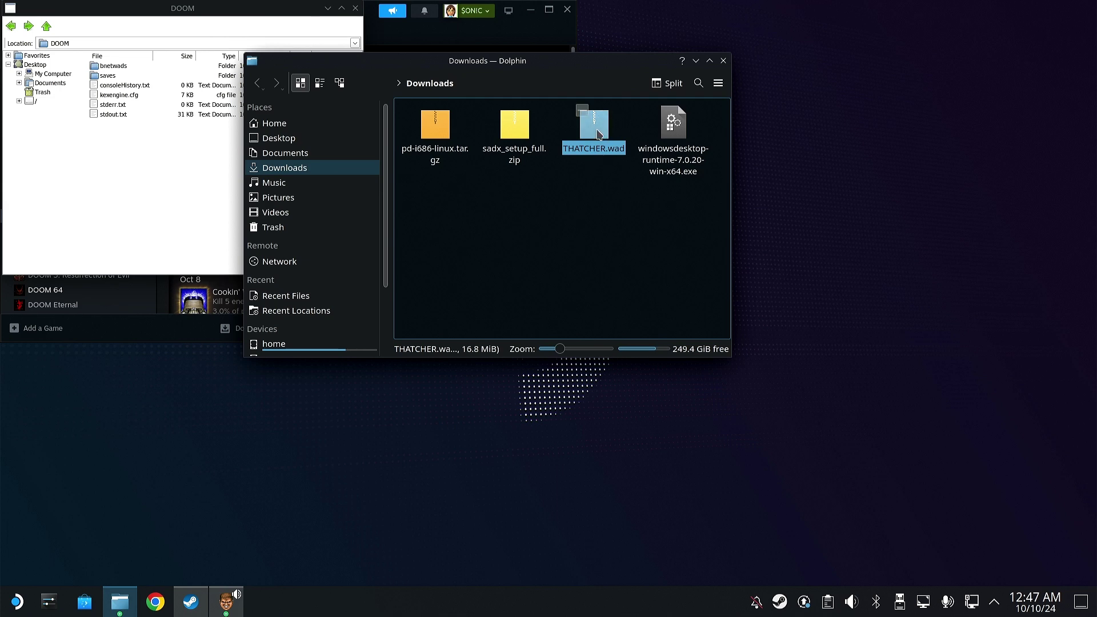
{"action": "left_click_drag", "start_coordinate": [598, 134], "coordinate": [163, 159]}
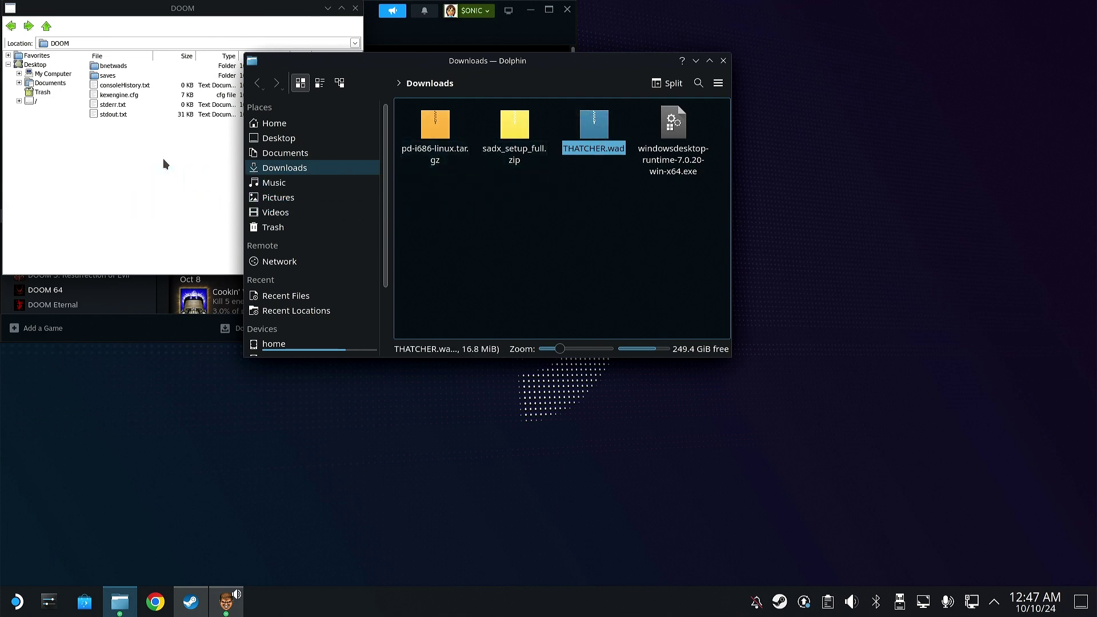
- Copy THATCHER.wad from the Downloads folder and paste it into the game's DOOM folder
{"action": "right_click", "coordinate": [594, 128]}
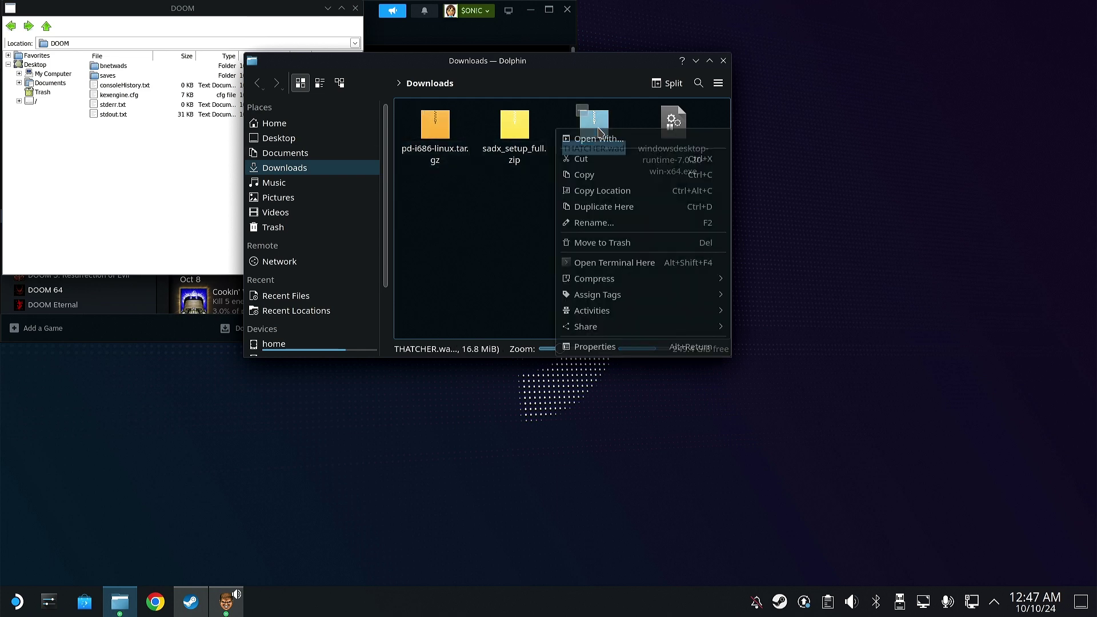
{"action": "left_click", "coordinate": [618, 181]}
{"action": "left_click", "coordinate": [197, 176]}
{"action": "right_click", "coordinate": [191, 175]}
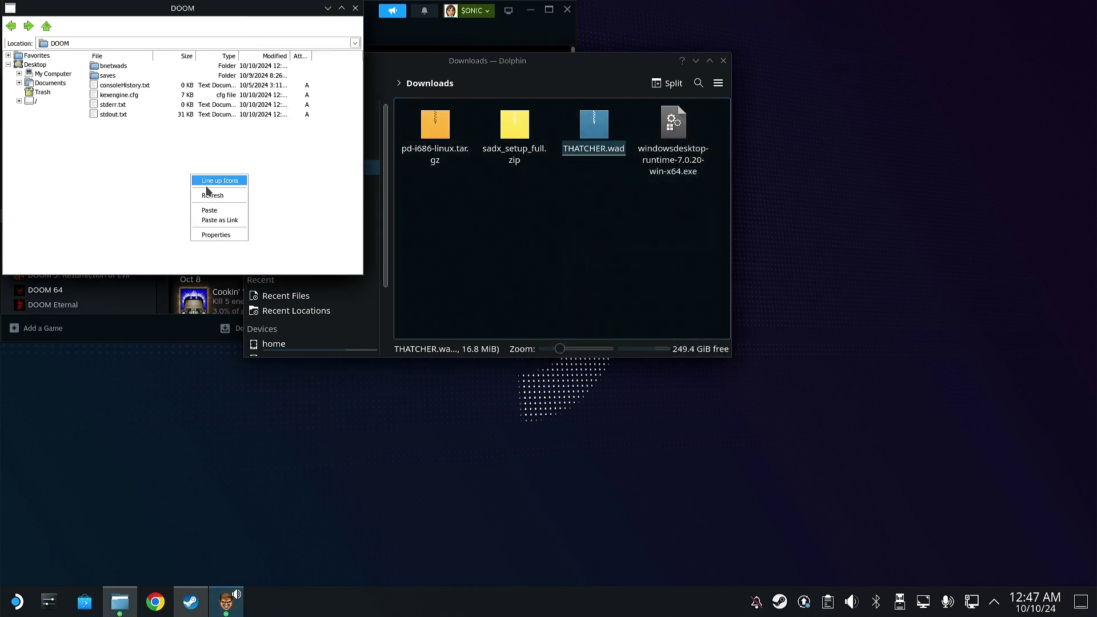
{"action": "left_click", "coordinate": [225, 211]}
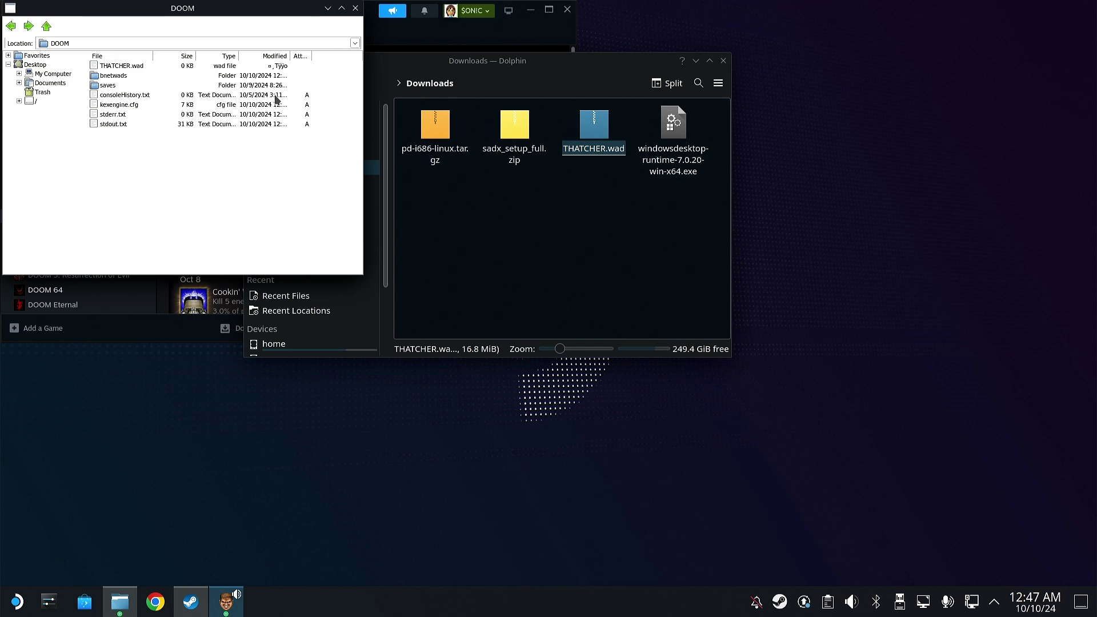
- Switch from the file windows back to the running DOOM II game and its Mods list
{"action": "left_click", "coordinate": [470, 38]}
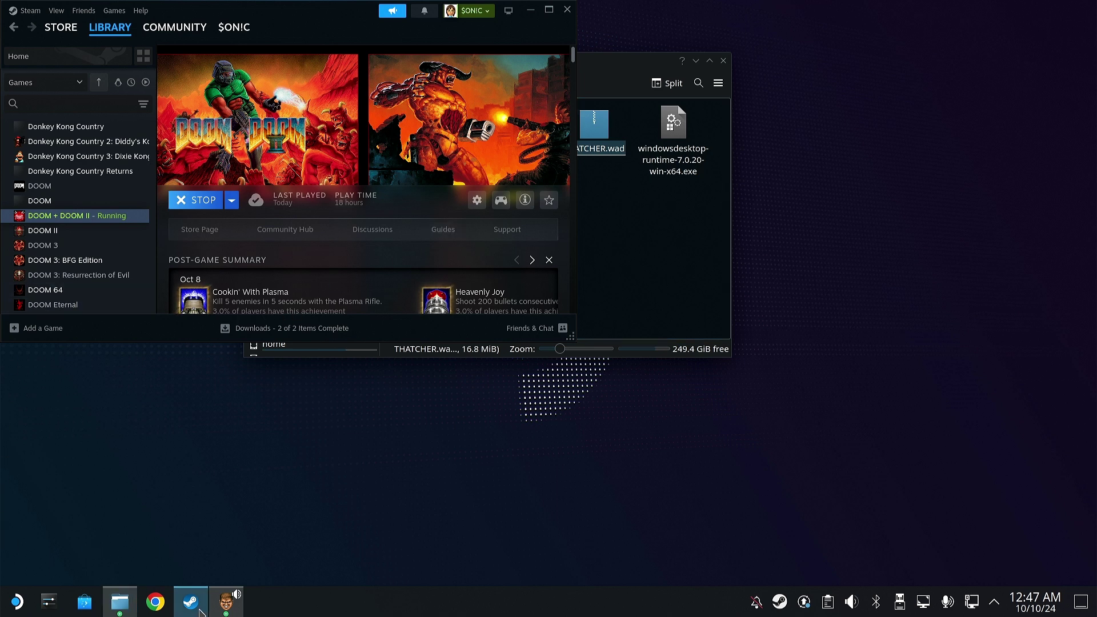
{"action": "left_click", "coordinate": [226, 609]}
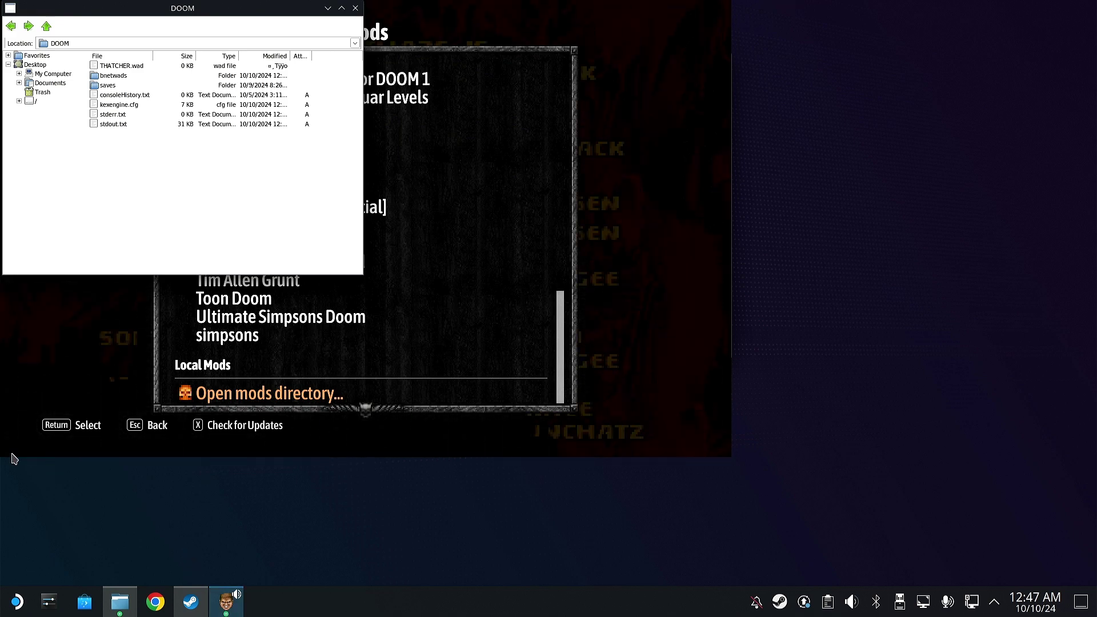
{"action": "left_click", "coordinate": [322, 402]}
{"action": "left_click", "coordinate": [321, 402]}
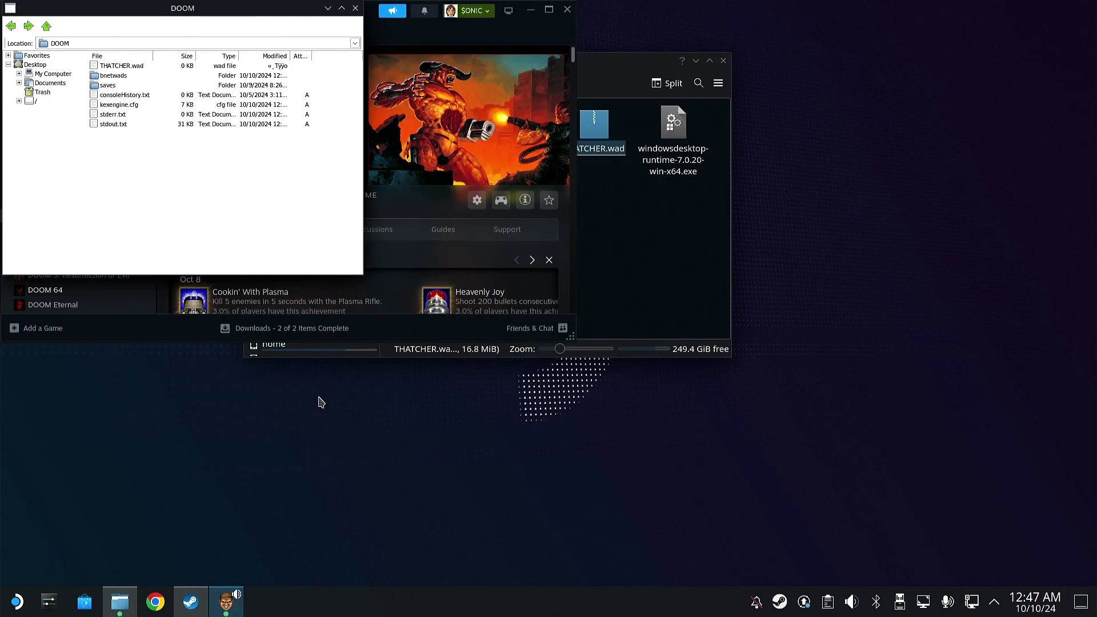
{"action": "left_click", "coordinate": [318, 402]}
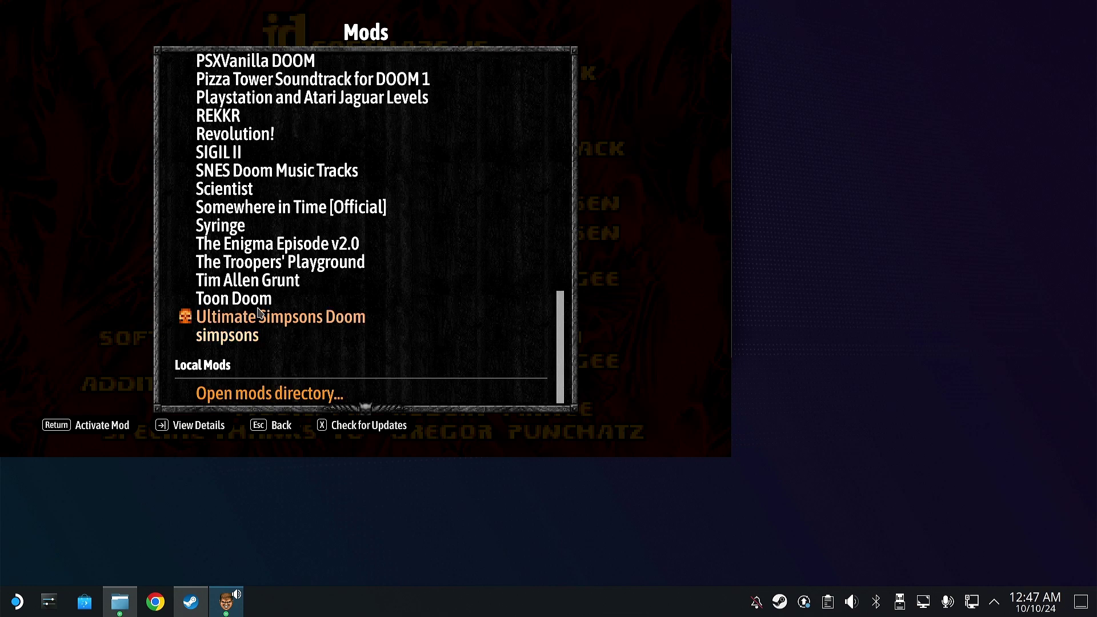
- Leave and reopen the playable mods list to refresh it, and activate THATCHER.wad under Local Mods
{"action": "key", "text": "Escape"}
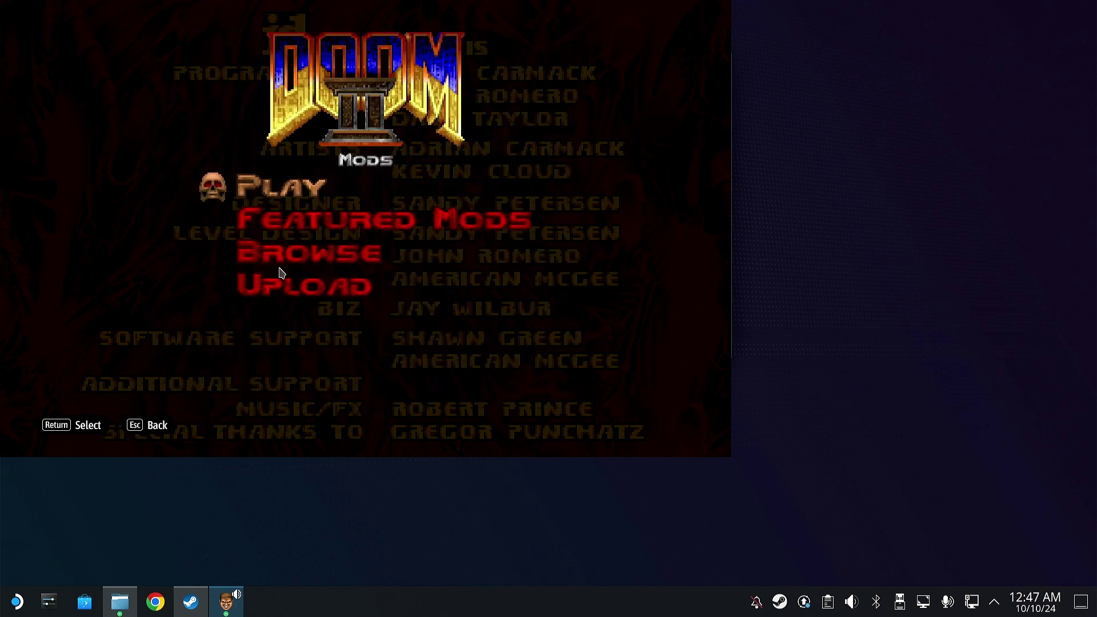
{"action": "left_click", "coordinate": [295, 189]}
{"action": "scroll", "coordinate": [303, 285], "scroll_direction": "down", "scroll_amount": 15}
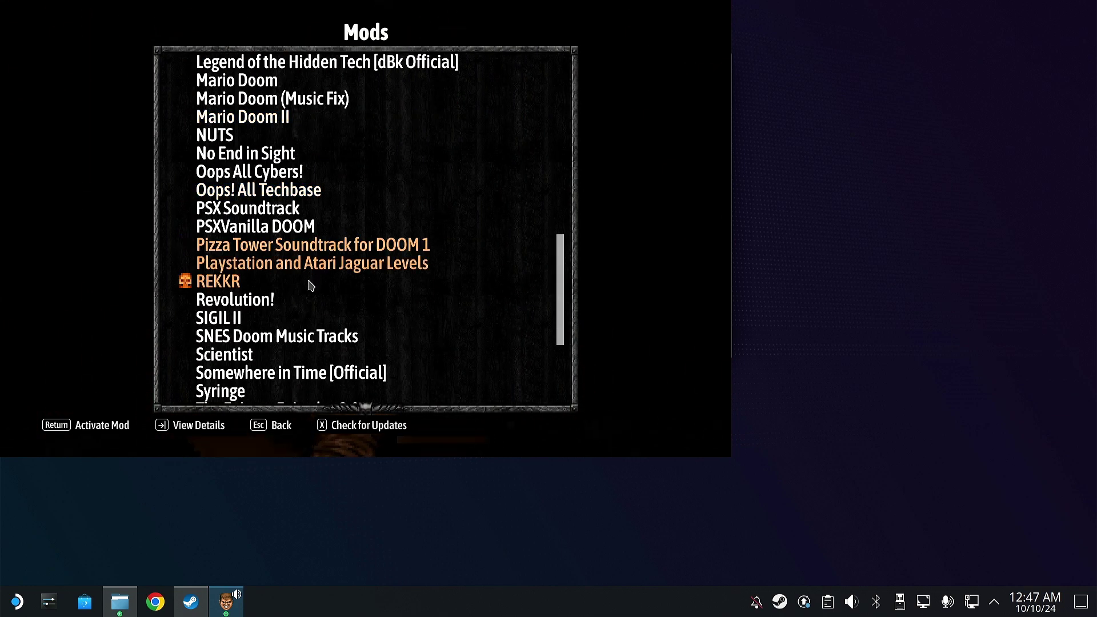
{"action": "left_click", "coordinate": [247, 375]}
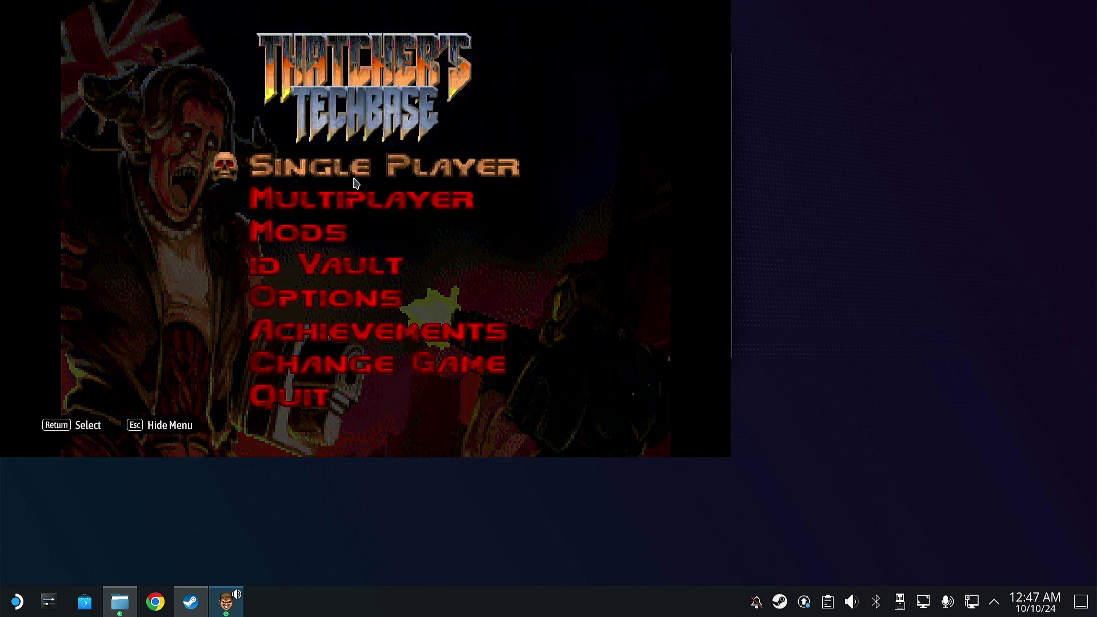
- Restart DOOM + DOOM II from the Steam library, closing the leftover DOOM folder window in between
{"action": "left_click", "coordinate": [298, 408]}
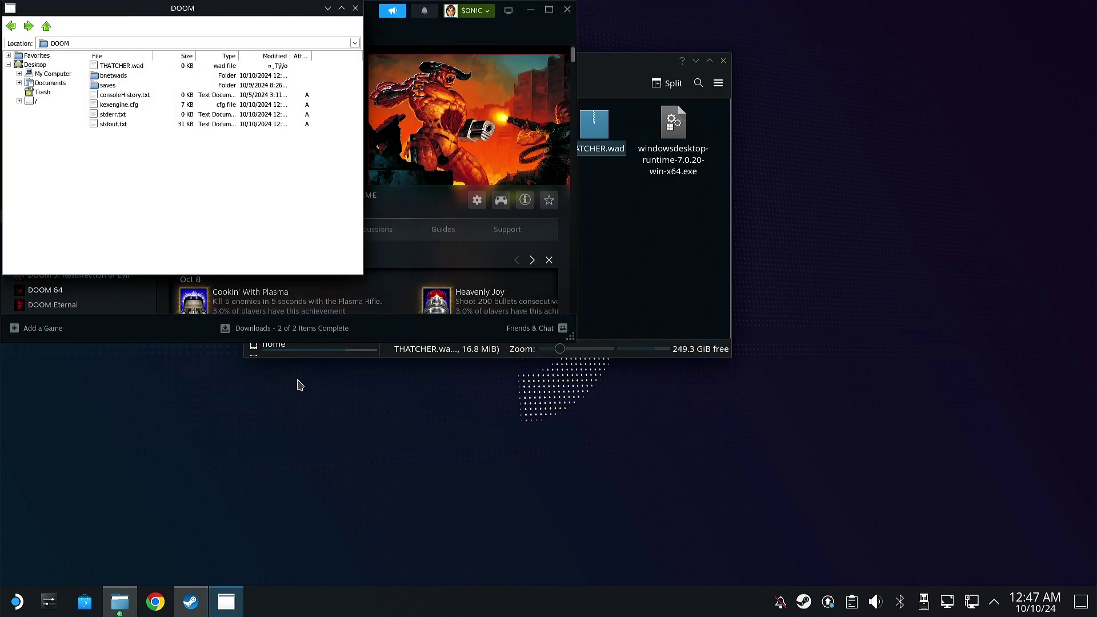
{"action": "left_click", "coordinate": [357, 8]}
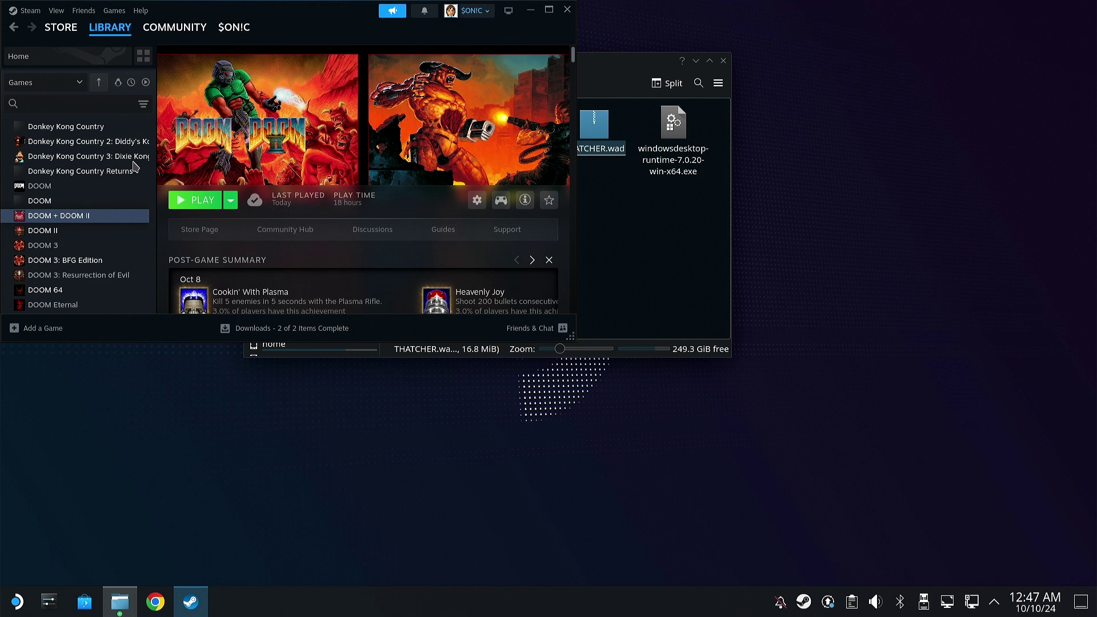
{"action": "left_click", "coordinate": [204, 200]}
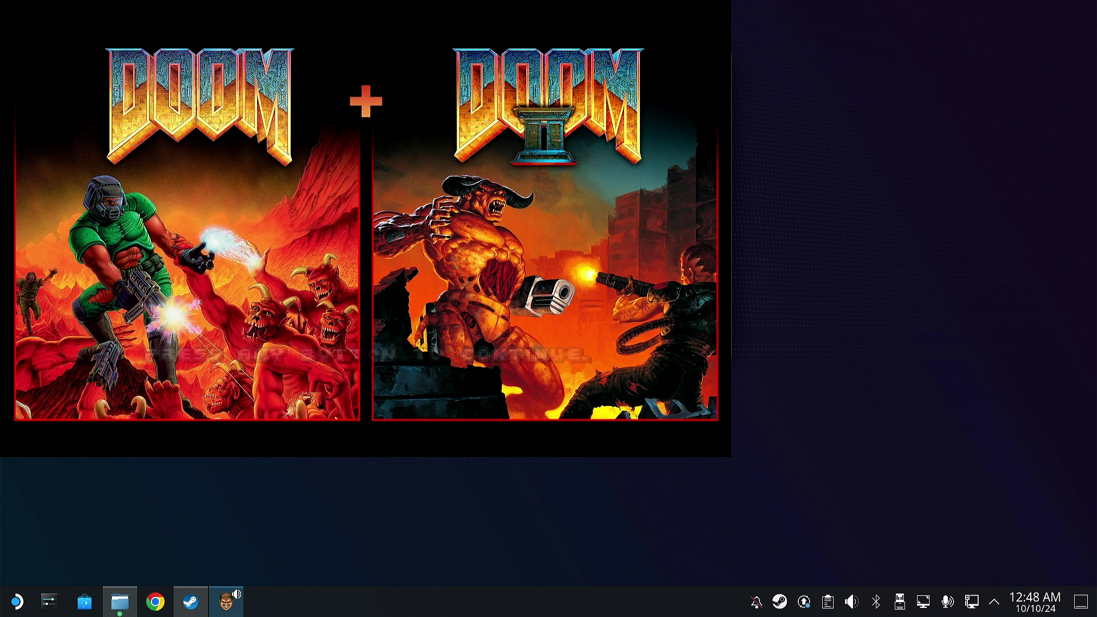
- Pass the title screen and start DOOM II from the game selection
{"action": "left_click", "coordinate": [193, 148]}
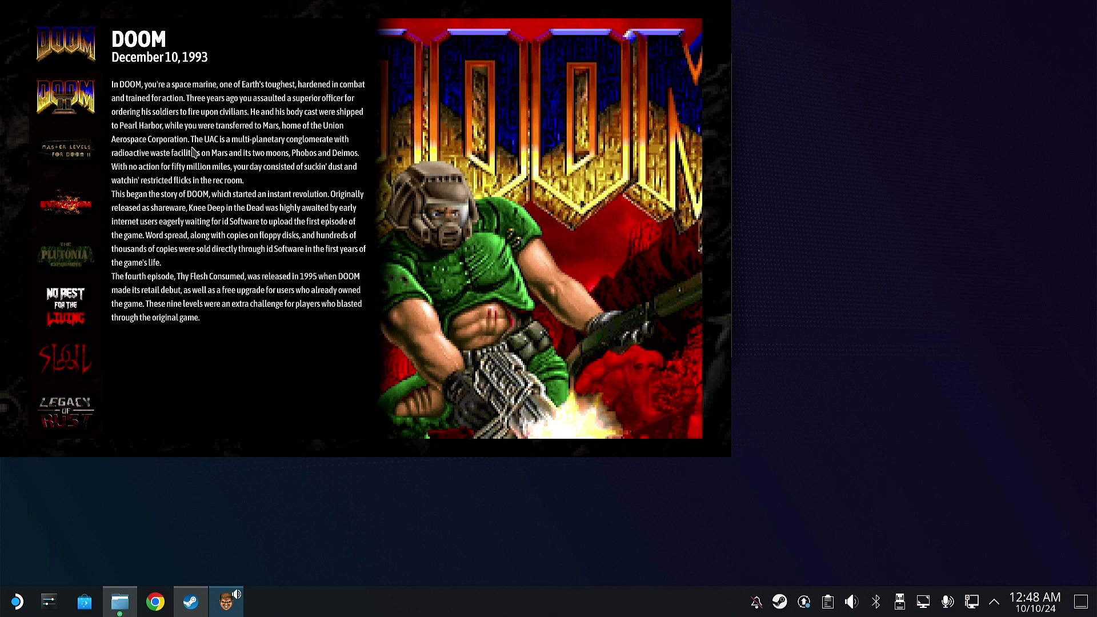
{"action": "key", "text": "Down"}
{"action": "key", "text": "Return"}
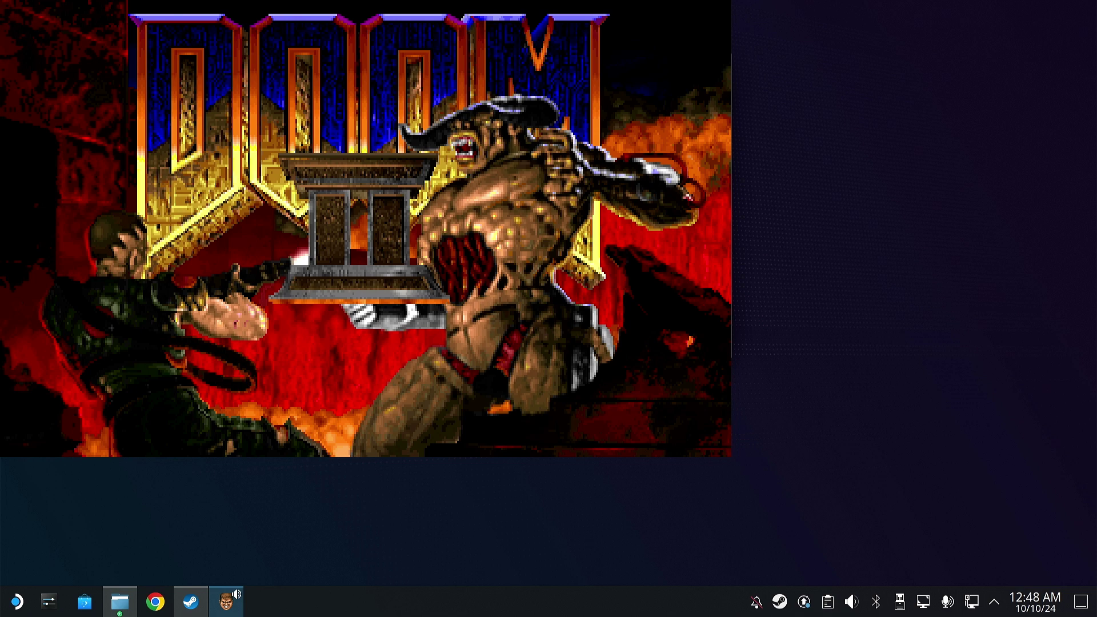
- Open DOOM II's playable mods and activate the local mod THATCHER.wad
{"action": "left_click", "coordinate": [326, 236]}
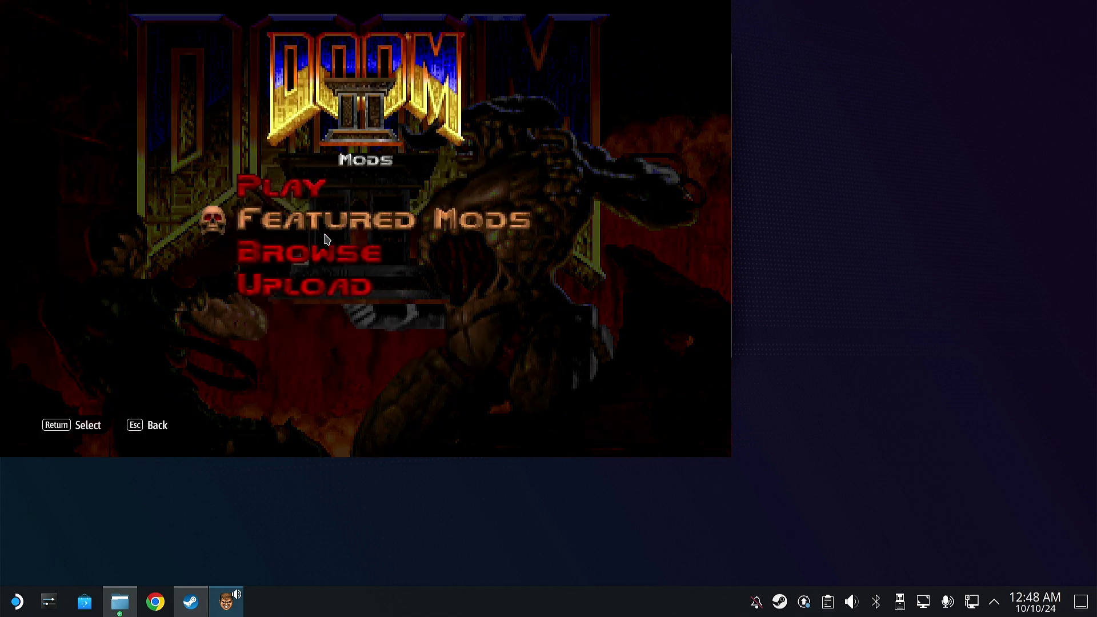
{"action": "left_click", "coordinate": [313, 193]}
{"action": "scroll", "coordinate": [317, 240], "scroll_direction": "down", "scroll_amount": 10}
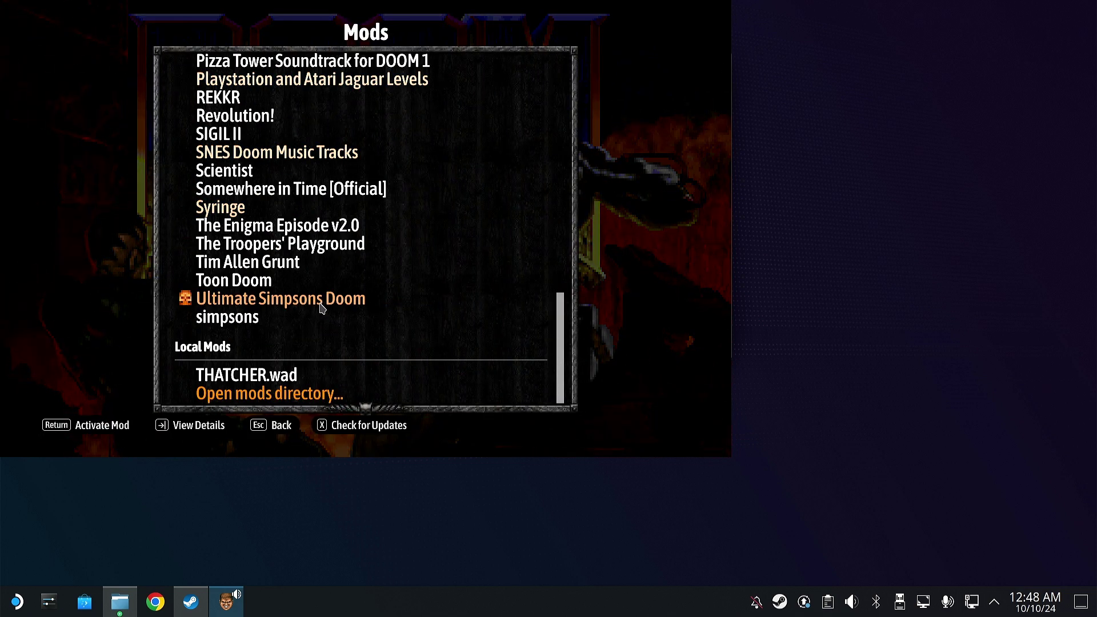
{"action": "left_click", "coordinate": [264, 376]}
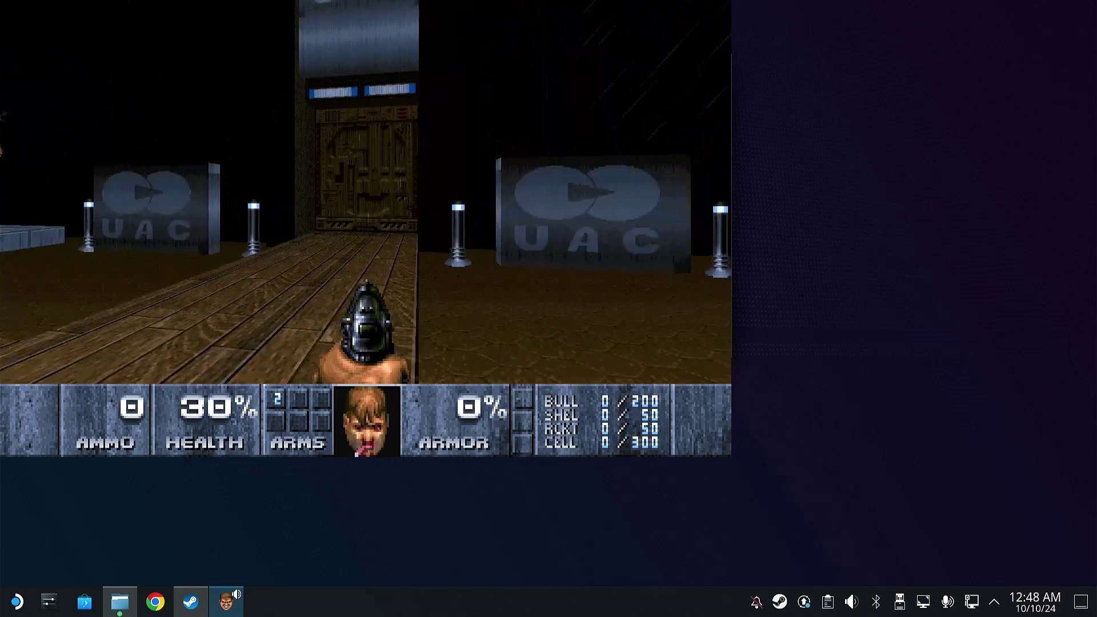
- Test the mod's first level by entering the techbase and advancing past the monster to the wall switch in the dark corridor
{"action": "left_click", "coordinate": [365, 229]}
{"action": "key", "text": "w"}
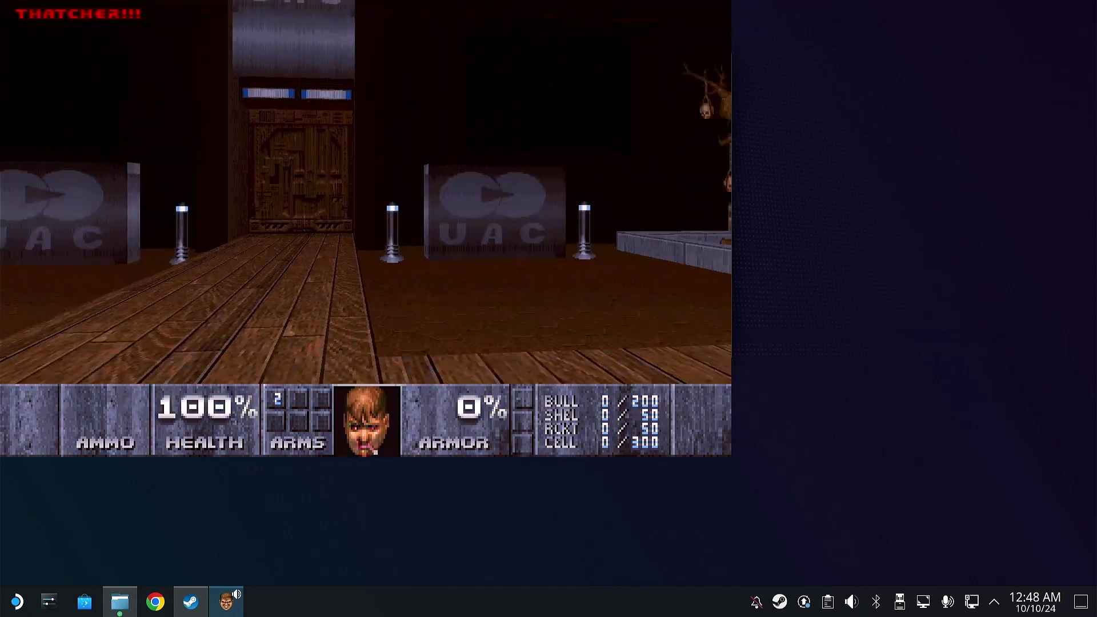
{"action": "key", "text": "w"}
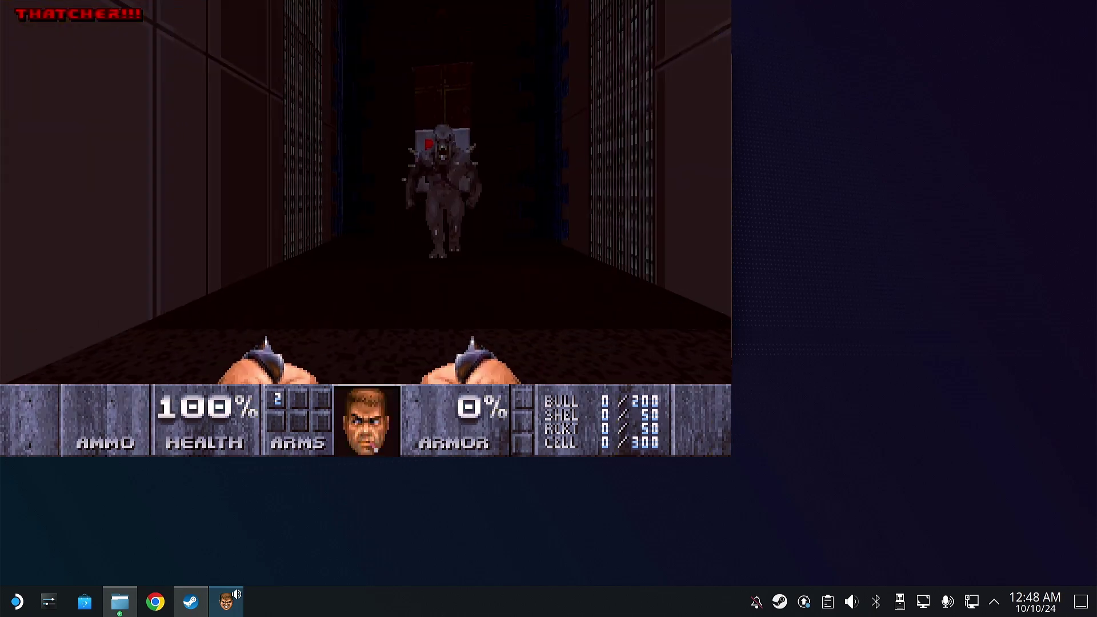
{"action": "left_click", "coordinate": [366, 228]}
{"action": "key", "text": "Up"}
{"action": "key", "text": "space"}
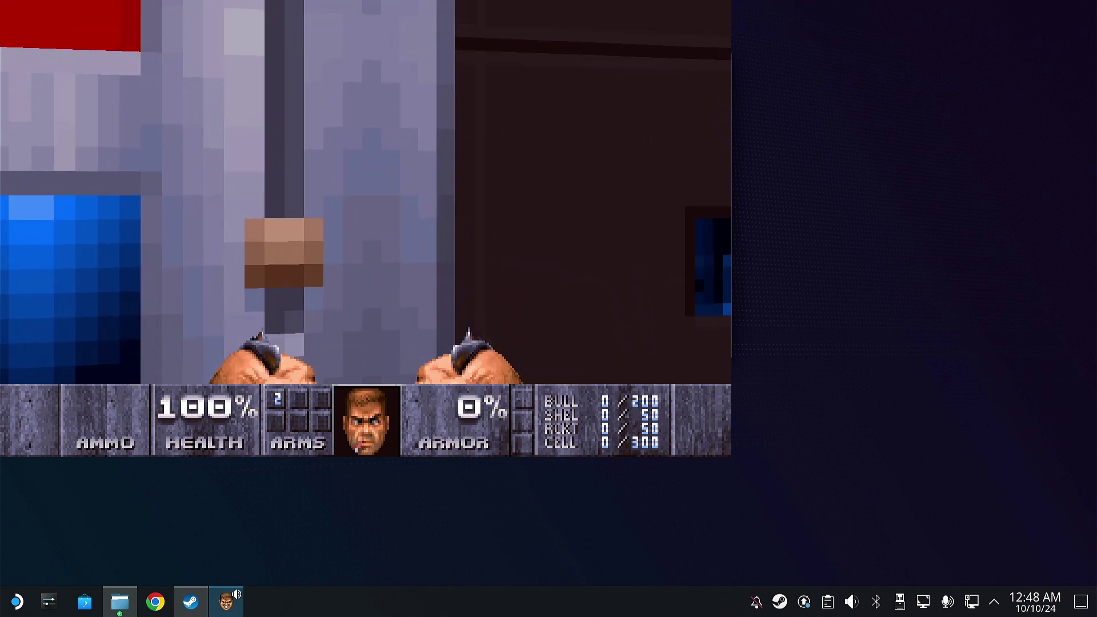
- Turn away from the wall switch, walk down the dark corridor and open the door at its far end
{"action": "key", "text": "s"}
{"action": "left_click", "coordinate": [366, 229]}
{"action": "key", "text": "w"}
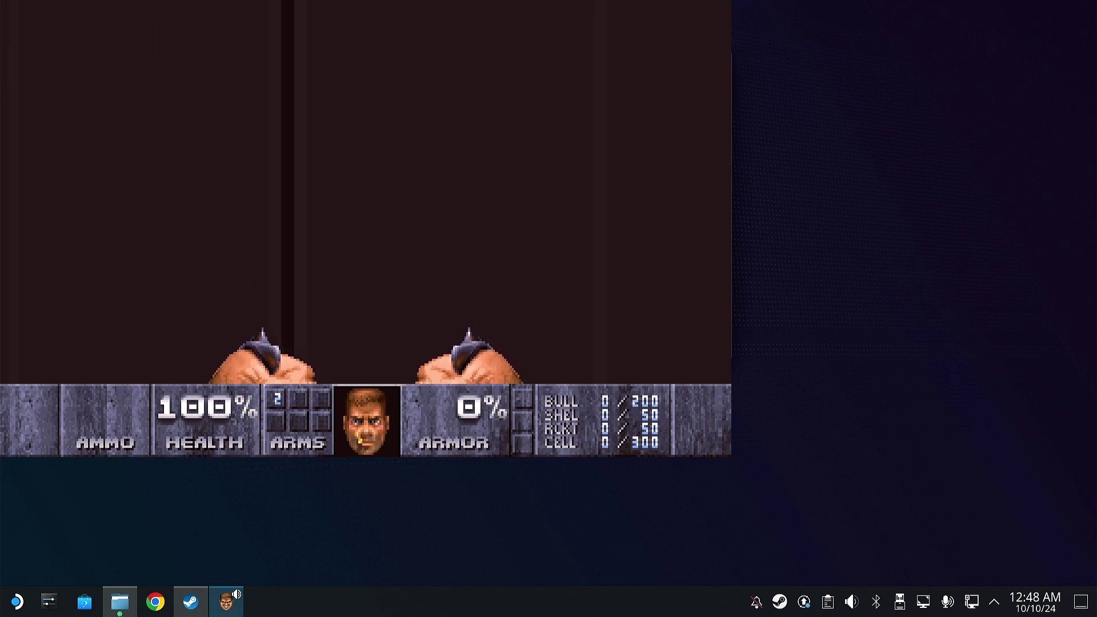
{"action": "key", "text": "Up"}
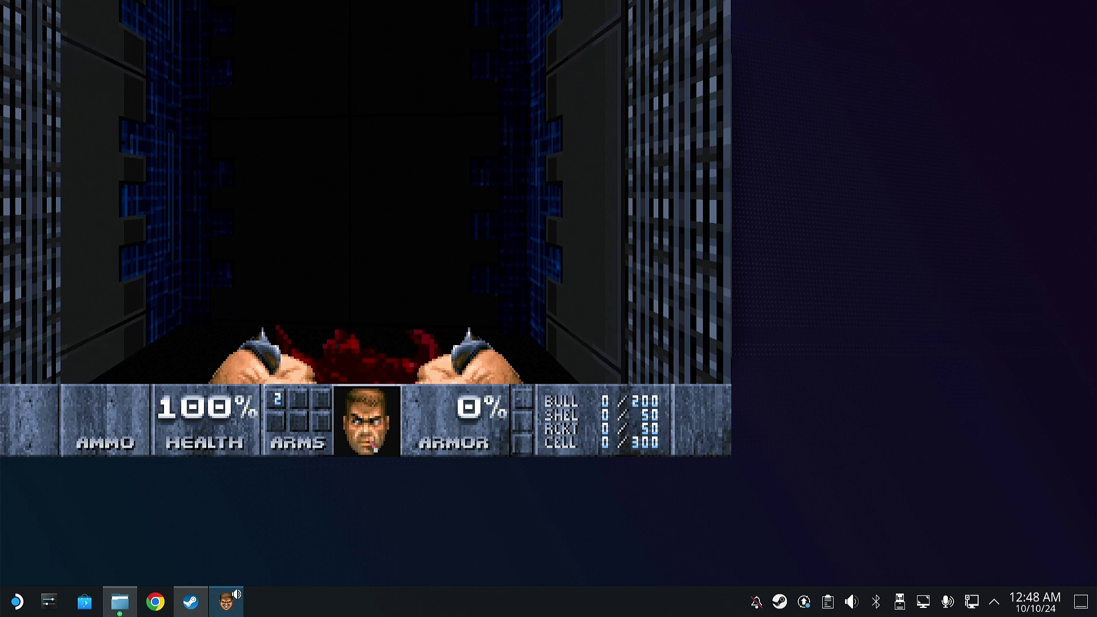
{"action": "key", "text": "Down"}
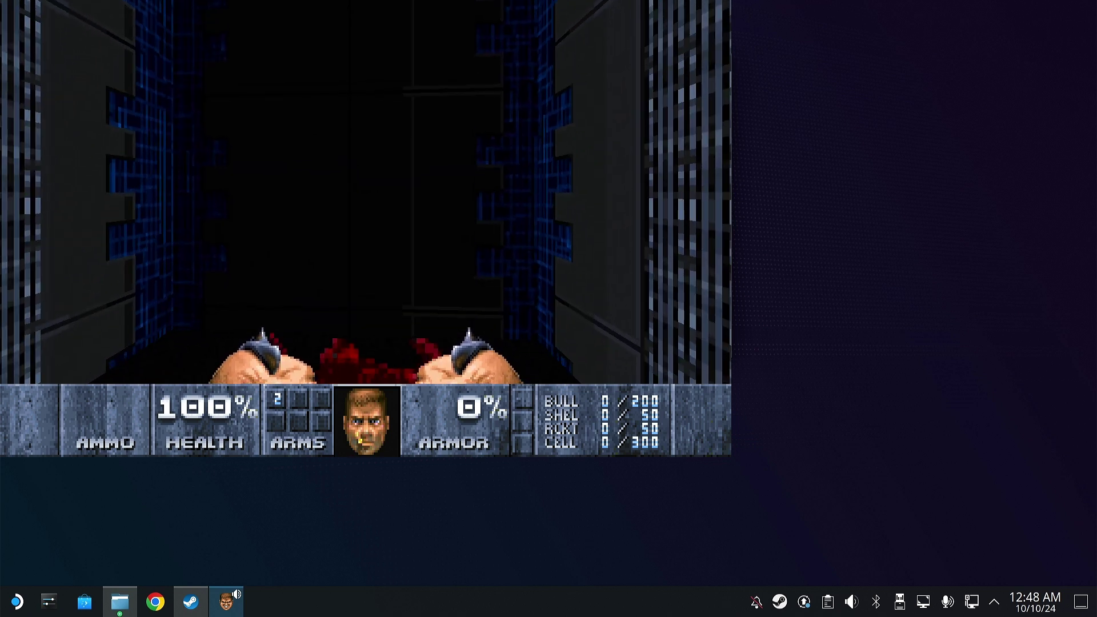
{"action": "key", "text": "Up"}
{"action": "key", "text": "Down"}
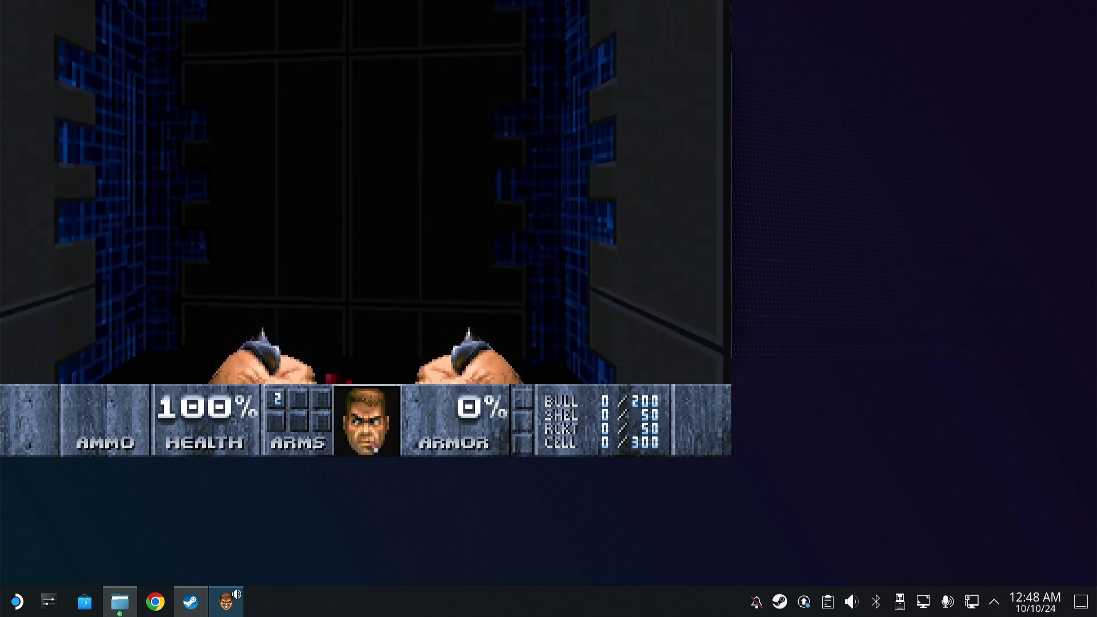
{"action": "key", "text": "Up"}
{"action": "key", "text": "Down"}
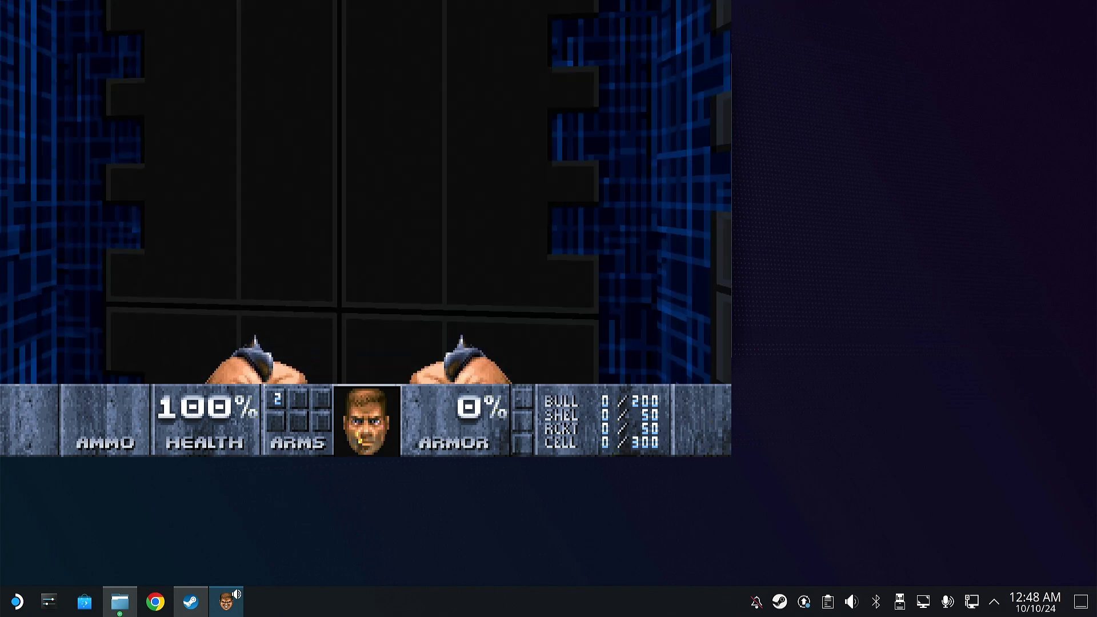
{"action": "key", "text": "Up"}
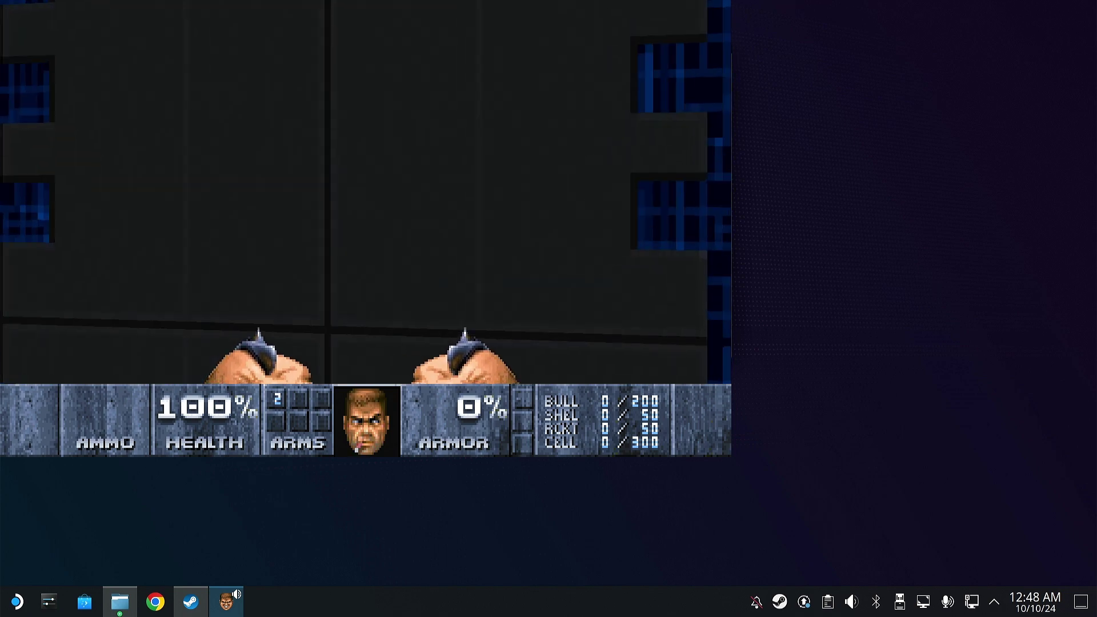
{"action": "key", "text": "space"}
{"action": "key", "text": "Up"}
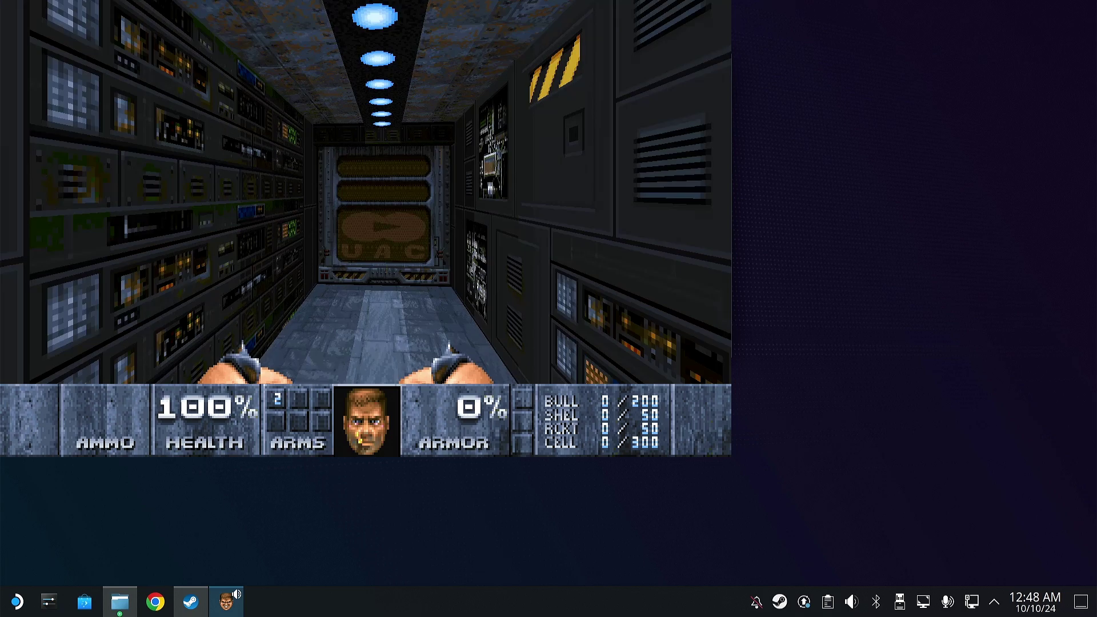
- Go through the computer-lined hallway to the room with the broken window and punch the blue monster
{"action": "key", "text": "Left"}
{"action": "key", "text": "Up"}
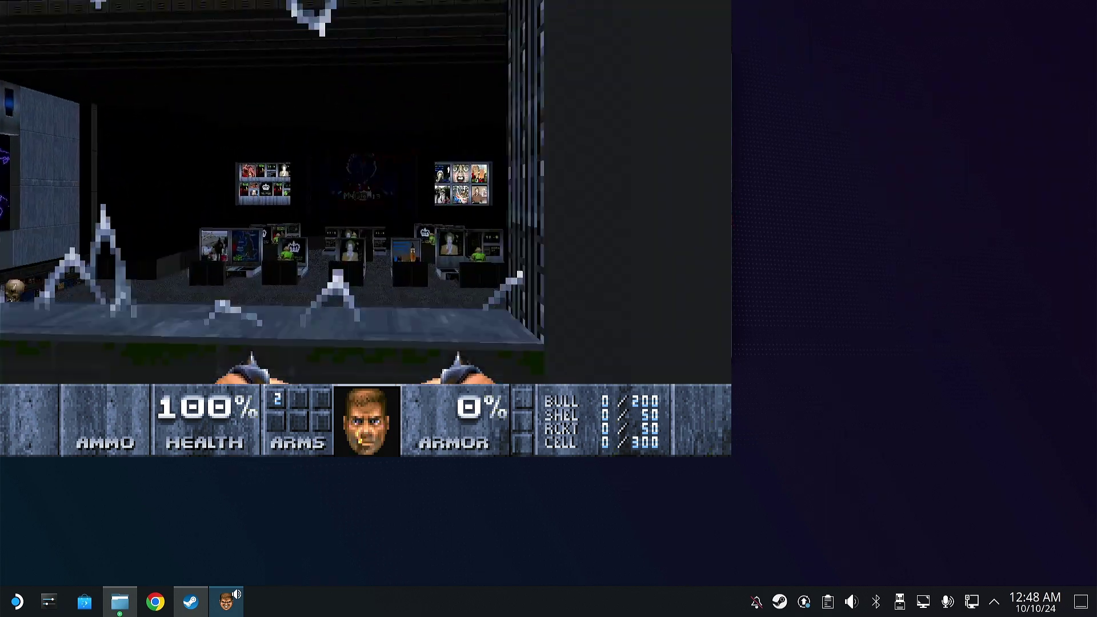
{"action": "key", "text": "Up"}
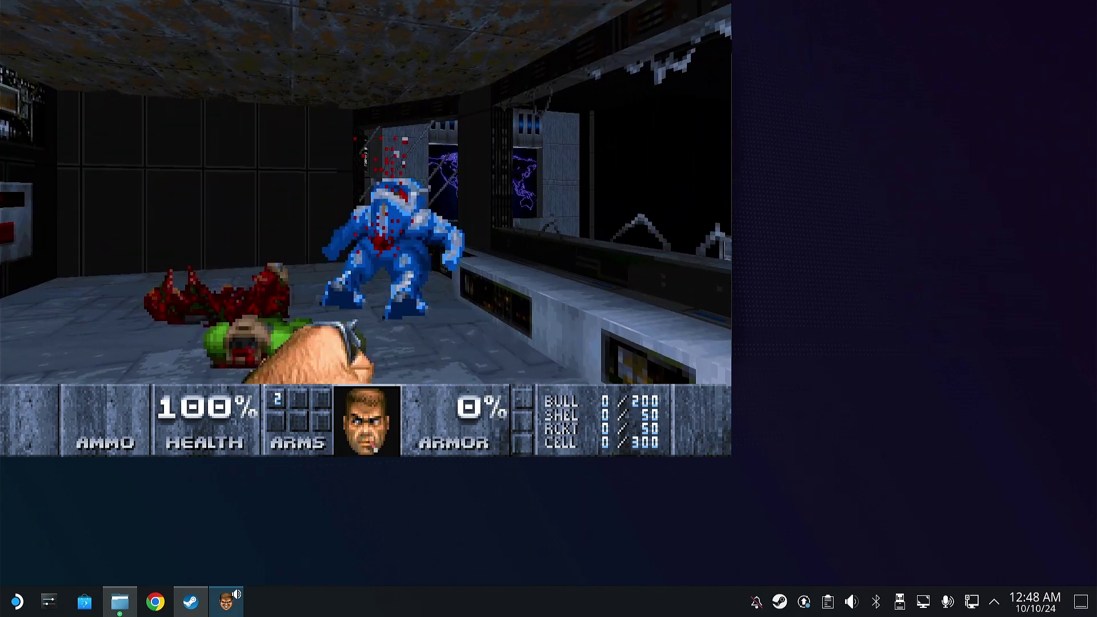
- Use the red wall switch in the dark corner, continue to the brightly lit chamber and punch the large monster inside
{"action": "key", "text": "w"}
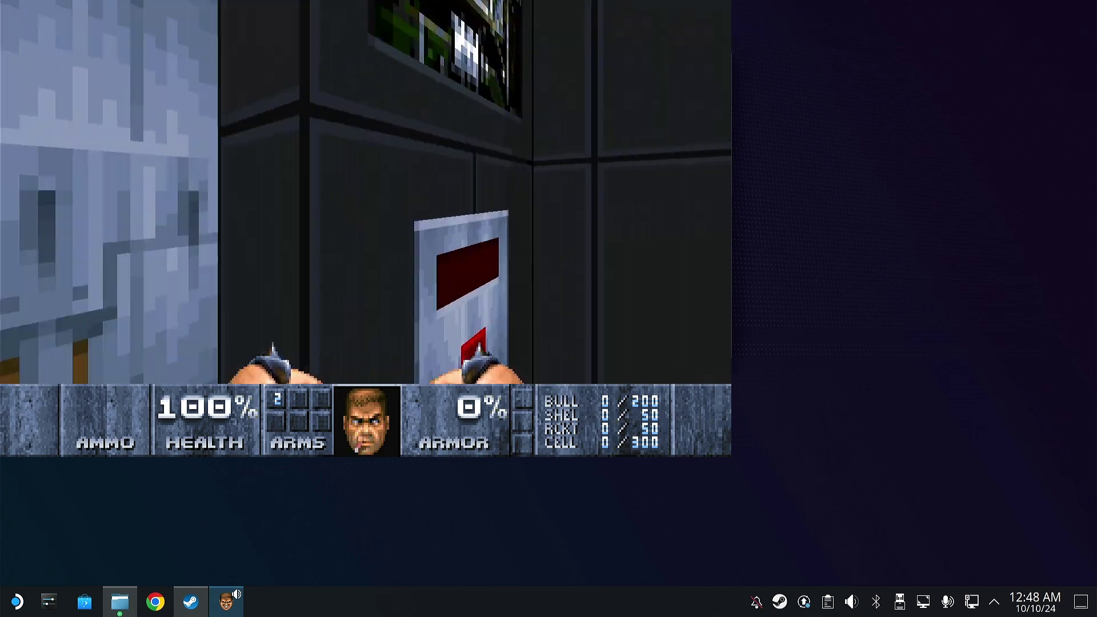
{"action": "key", "text": "w"}
{"action": "key", "text": "e"}
{"action": "key", "text": "s"}
{"action": "key", "text": "w"}
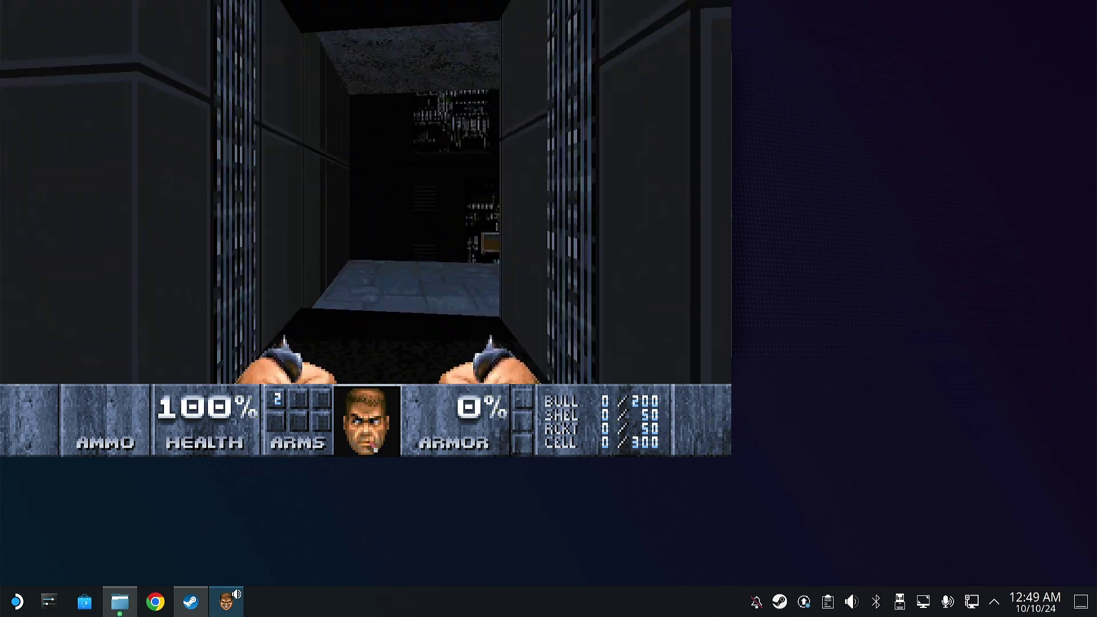
{"action": "key", "text": "w"}
{"action": "key", "text": "ctrl"}
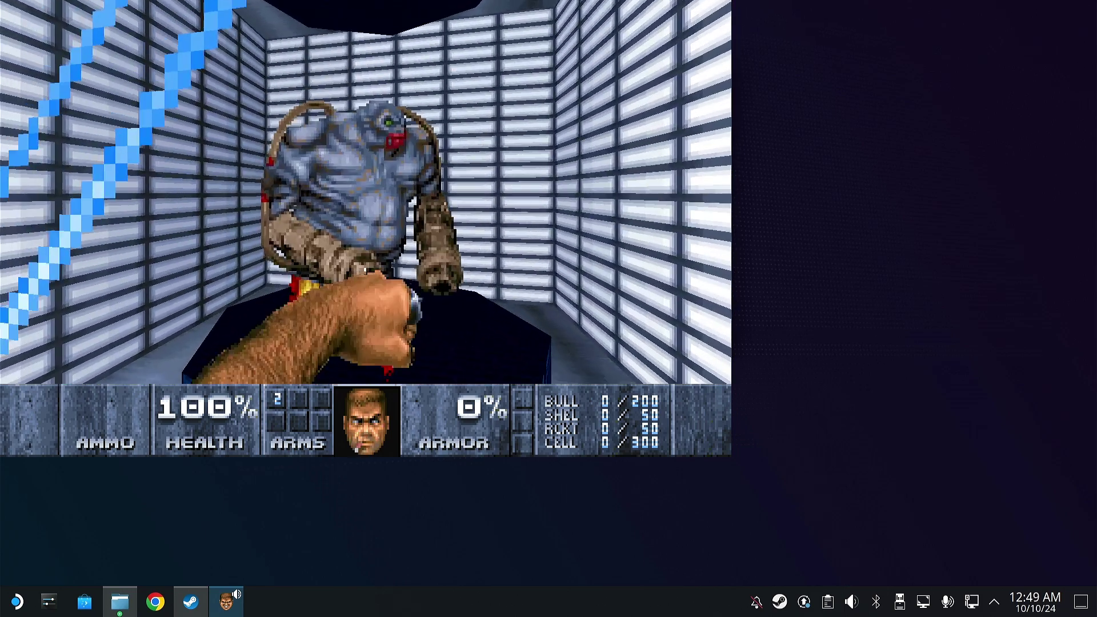
- Leave the brightly lit chamber, pass the computer wall and follow the dark corridor past the corpses to the wooden passage
{"action": "key", "text": "w"}
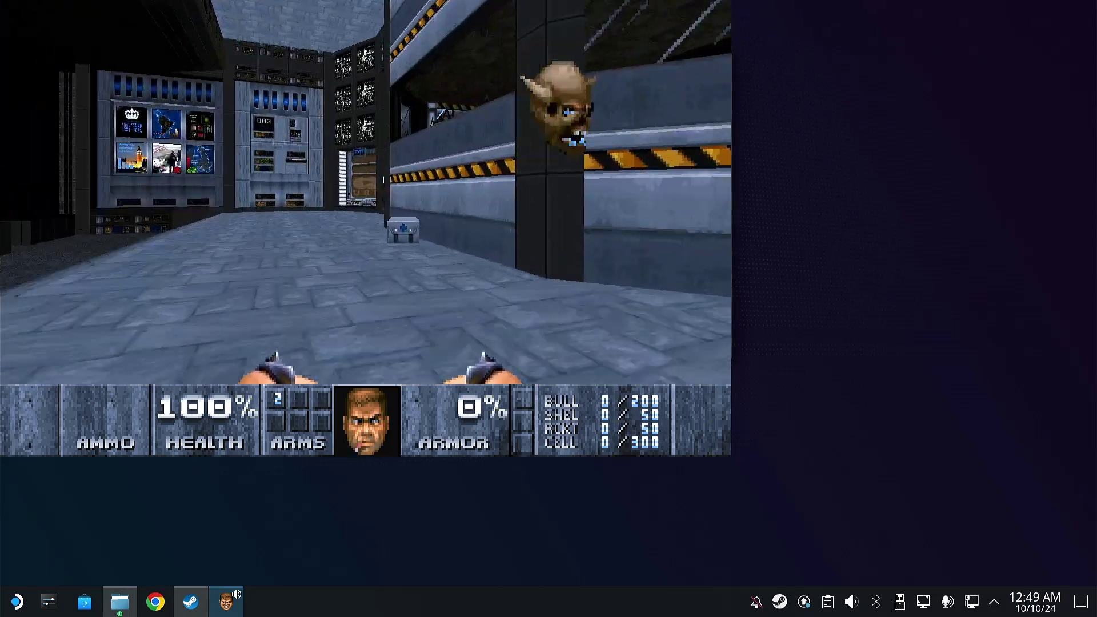
{"action": "key", "text": "Up"}
{"action": "key", "text": "Right"}
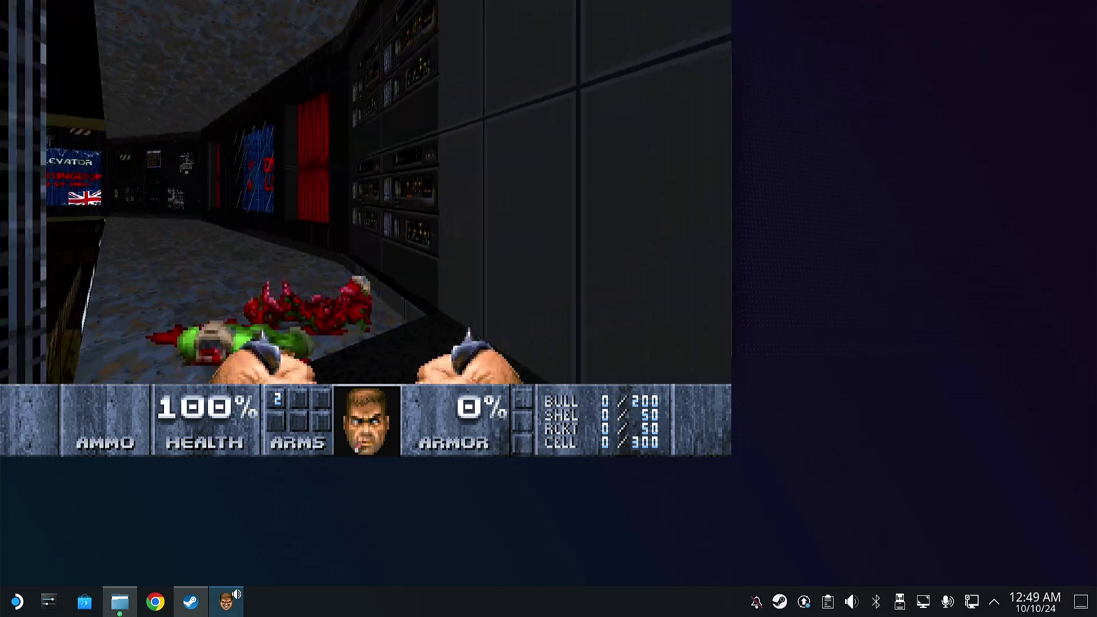
{"action": "key", "text": "Up"}
{"action": "key", "text": "Left"}
{"action": "key", "text": "Left"}
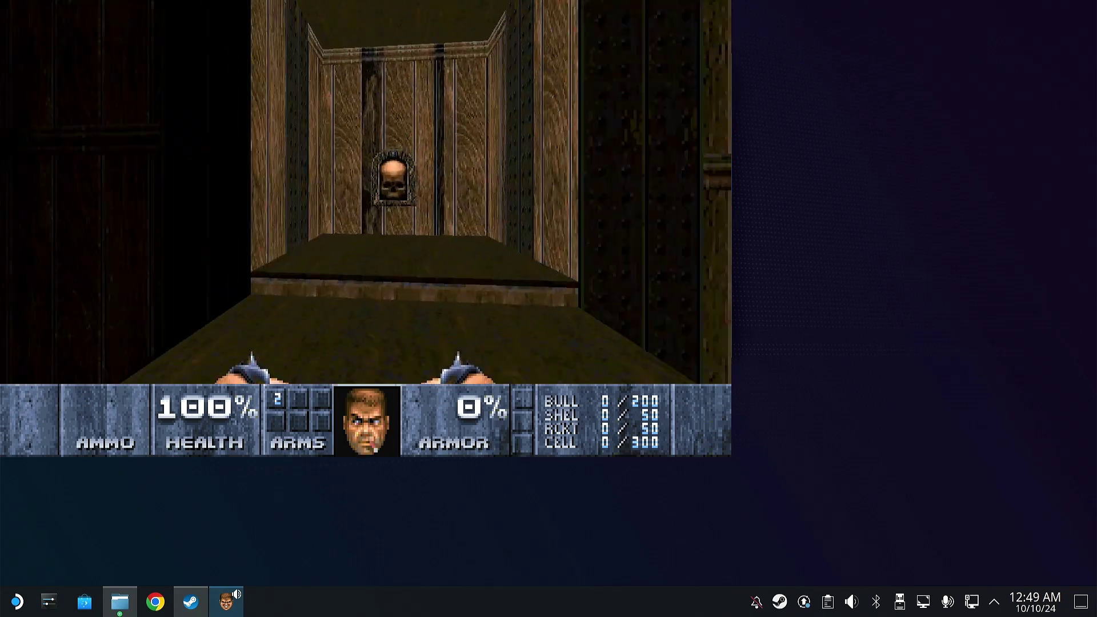
- Activate the skull switch at the end of the wooden passage and continue into the blue-and-red speckled corridor
{"action": "key", "text": "Up"}
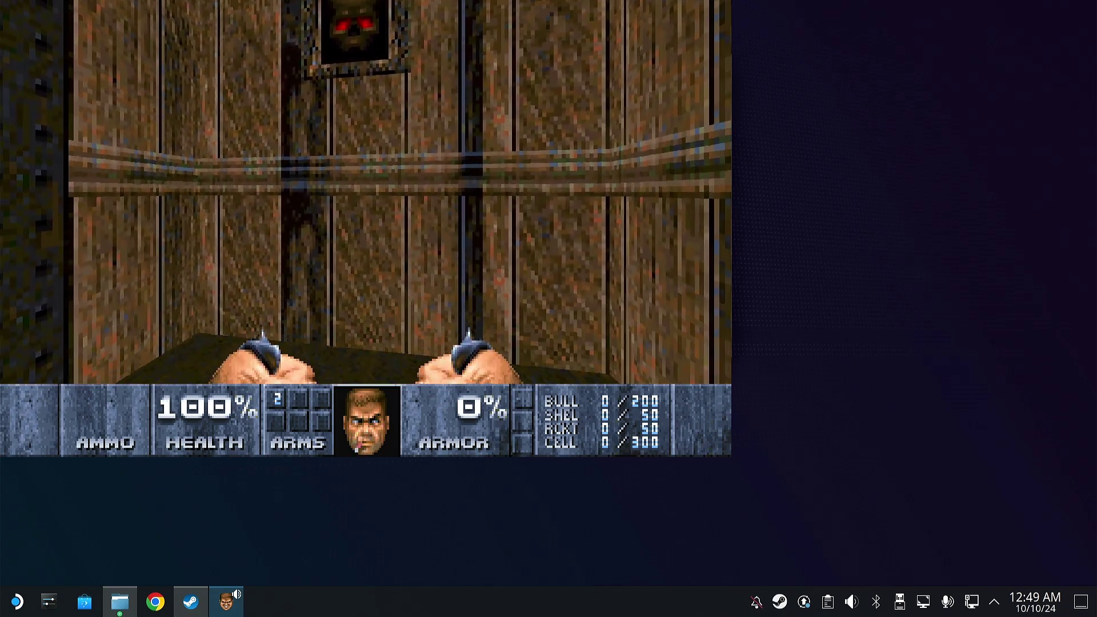
{"action": "key", "text": "Right"}
{"action": "key", "text": "Right"}
{"action": "key", "text": "Up"}
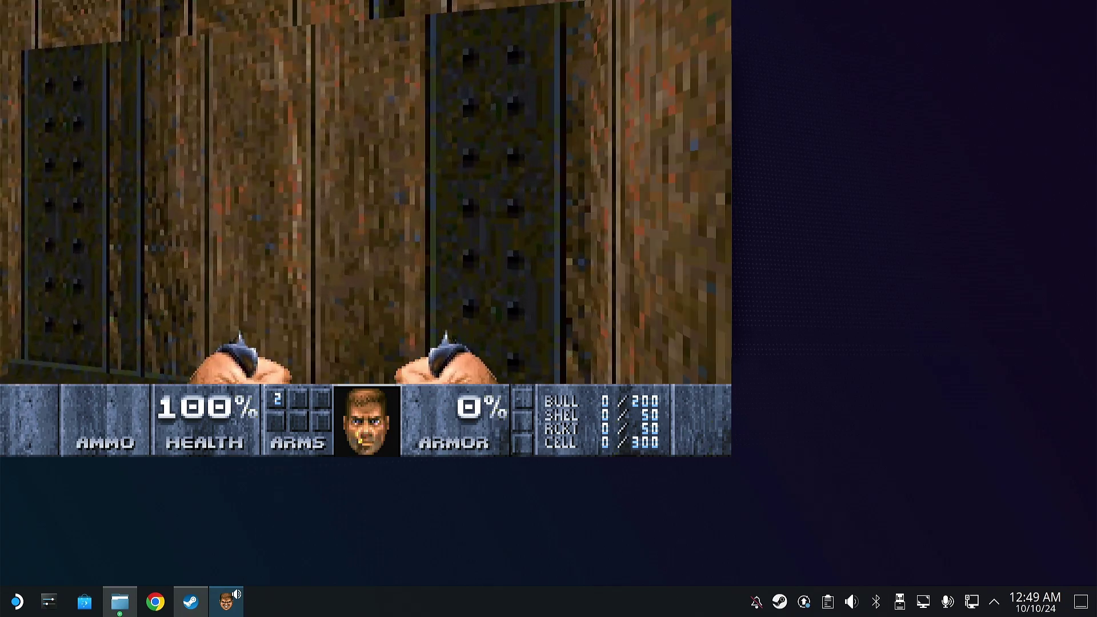
{"action": "key", "text": "Right"}
{"action": "key", "text": "Up"}
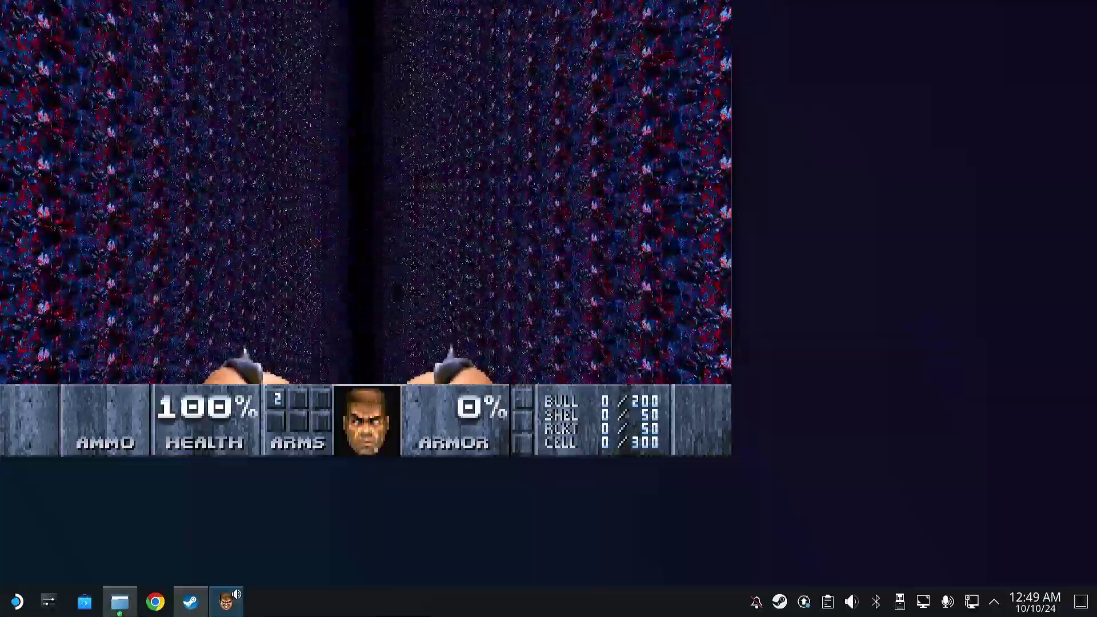
- Advance down the speckled corridor along the floating credits, punching the enemy in the way
{"action": "key", "text": "Up"}
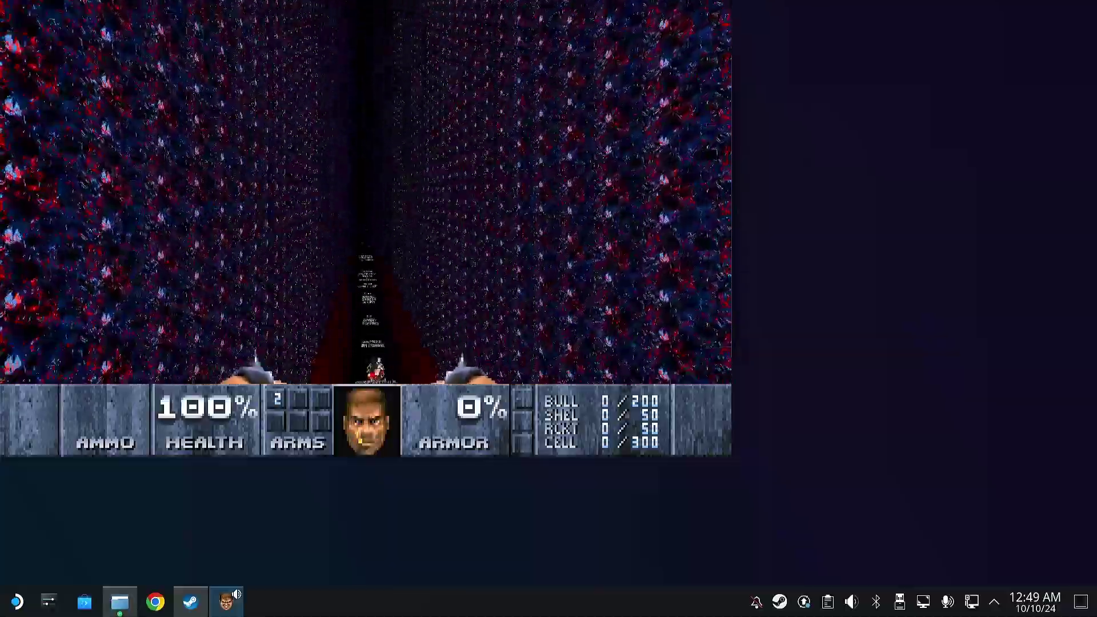
{"action": "key", "text": "Up"}
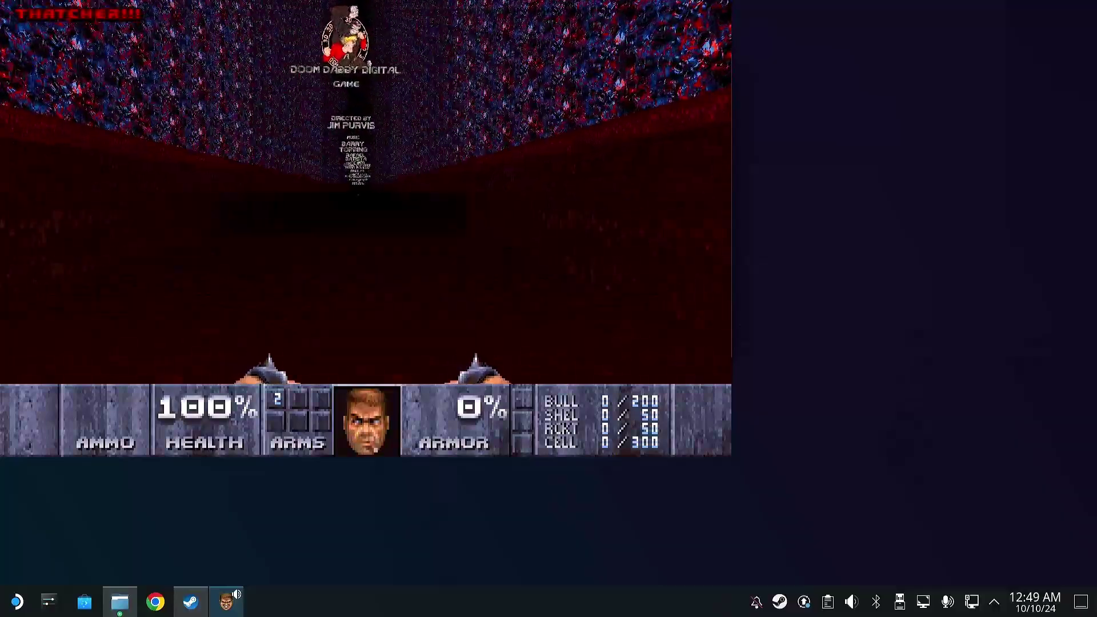
{"action": "key", "text": "Up"}
{"action": "key", "text": "Up"}
{"action": "key", "text": "ctrl"}
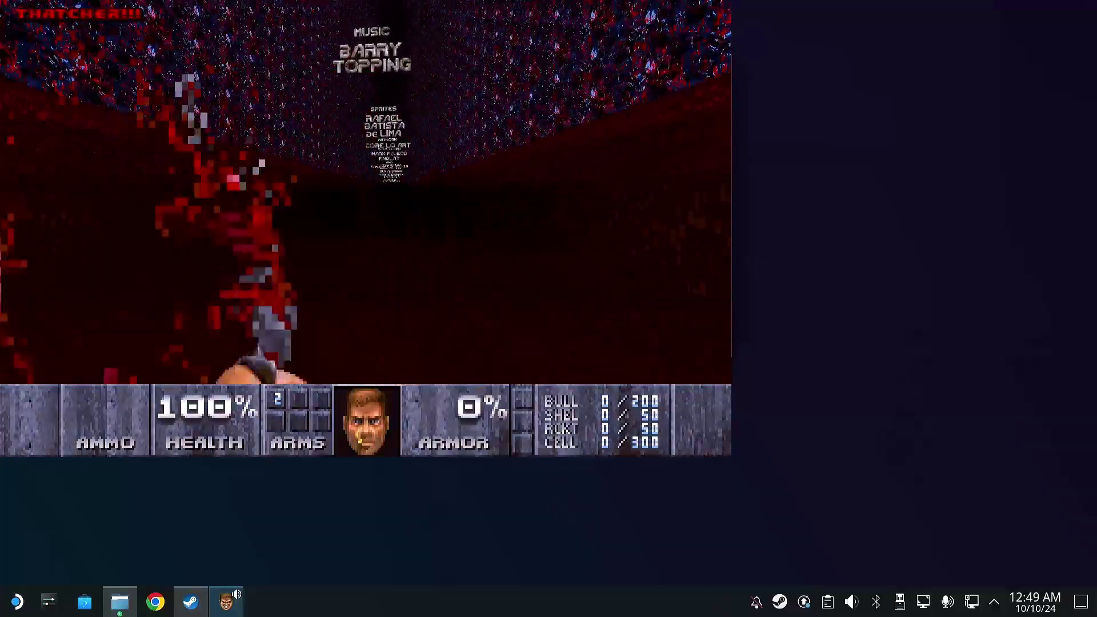
{"action": "key", "text": "Up"}
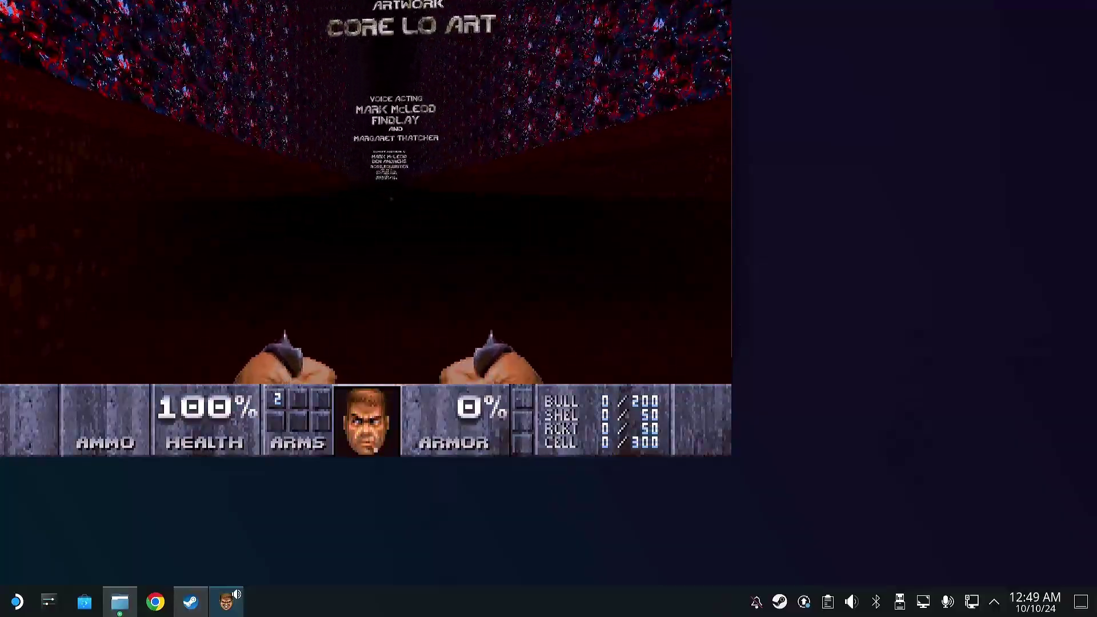
{"action": "key", "text": "Up"}
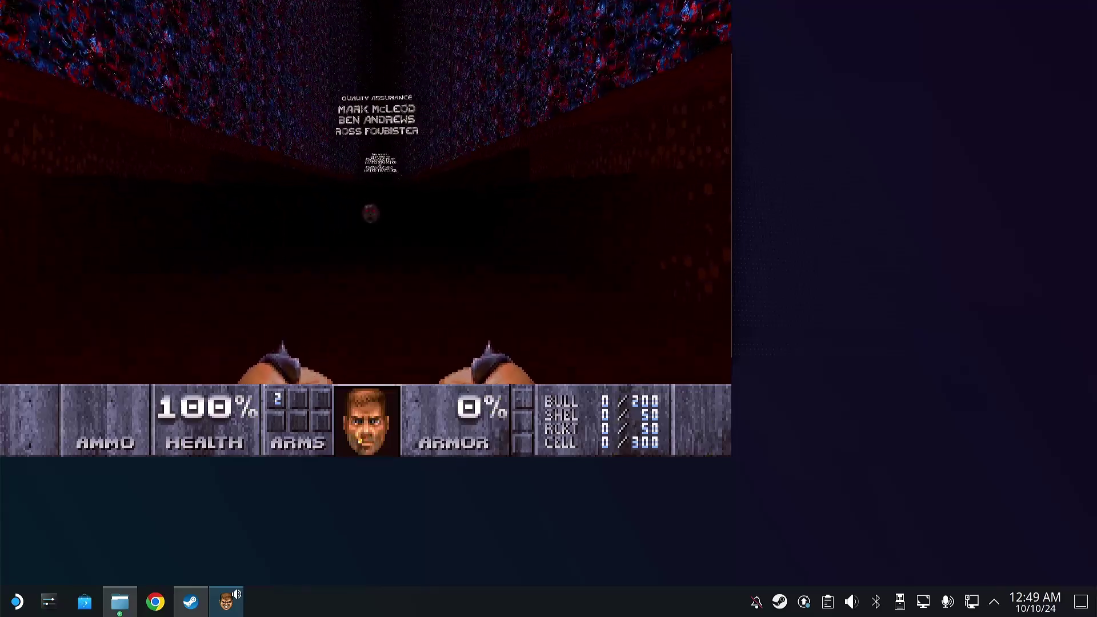
- Fight on with the fists past the dedication text to the corridor's end and finish MAP01
{"action": "key", "text": "Right"}
{"action": "key", "text": "ctrl"}
{"action": "key", "text": "Right"}
{"action": "key", "text": "Up"}
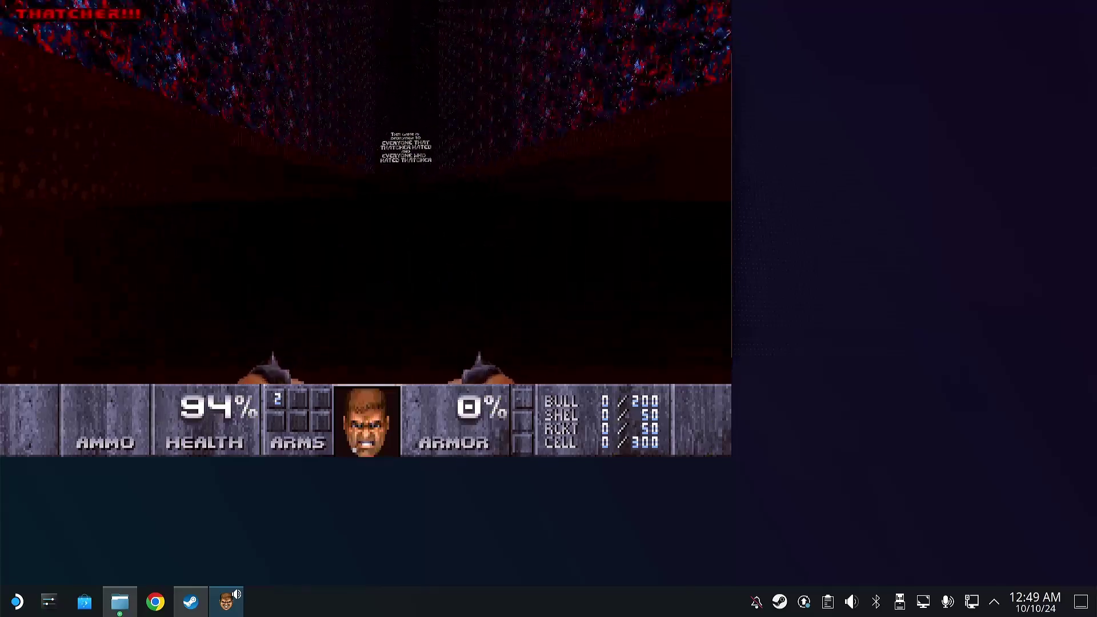
{"action": "key", "text": "ctrl"}
{"action": "key", "text": "Right"}
{"action": "key", "text": "Up"}
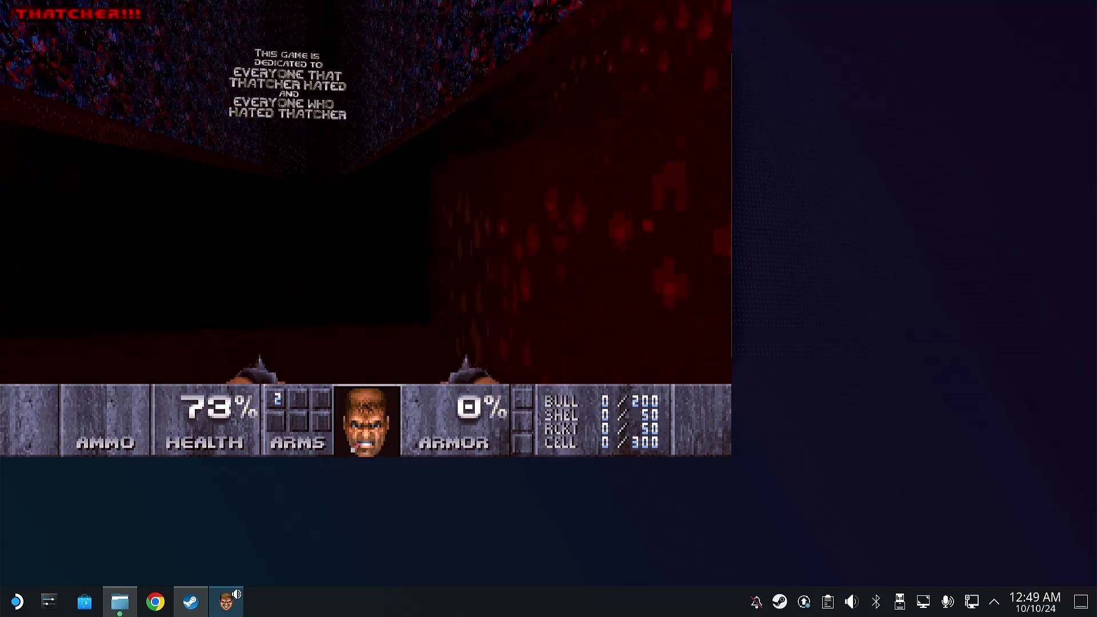
{"action": "key", "text": "ctrl"}
{"action": "key", "text": "Up"}
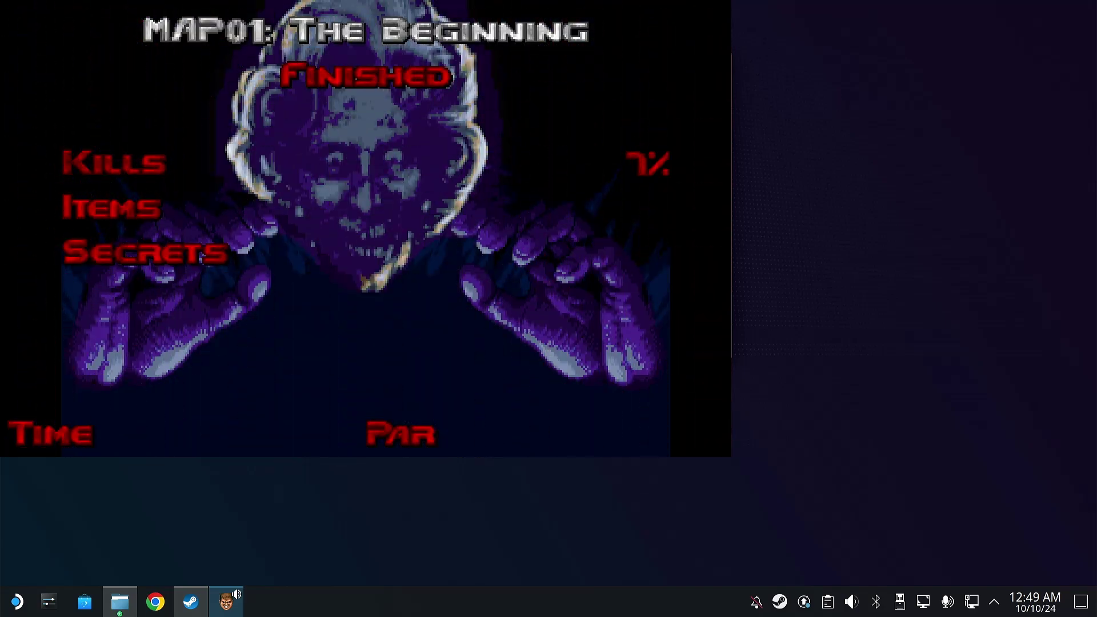
- Skip the MAP01 results screen and start moving around the green metal room of the next level
{"action": "key", "text": "space"}
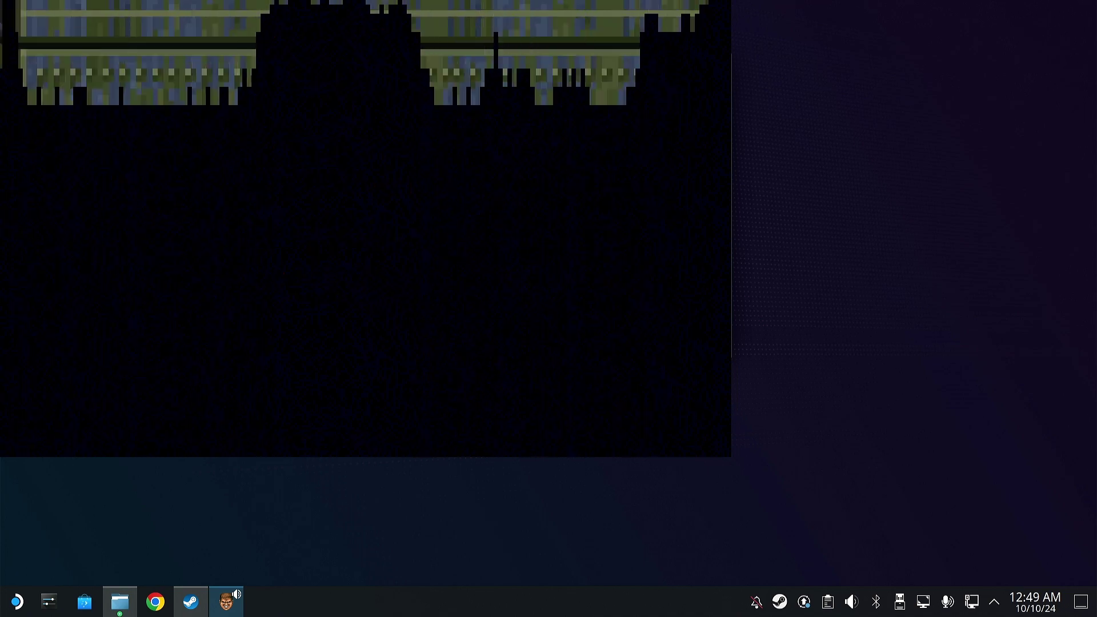
{"action": "key", "text": "w"}
{"action": "key", "text": "space"}
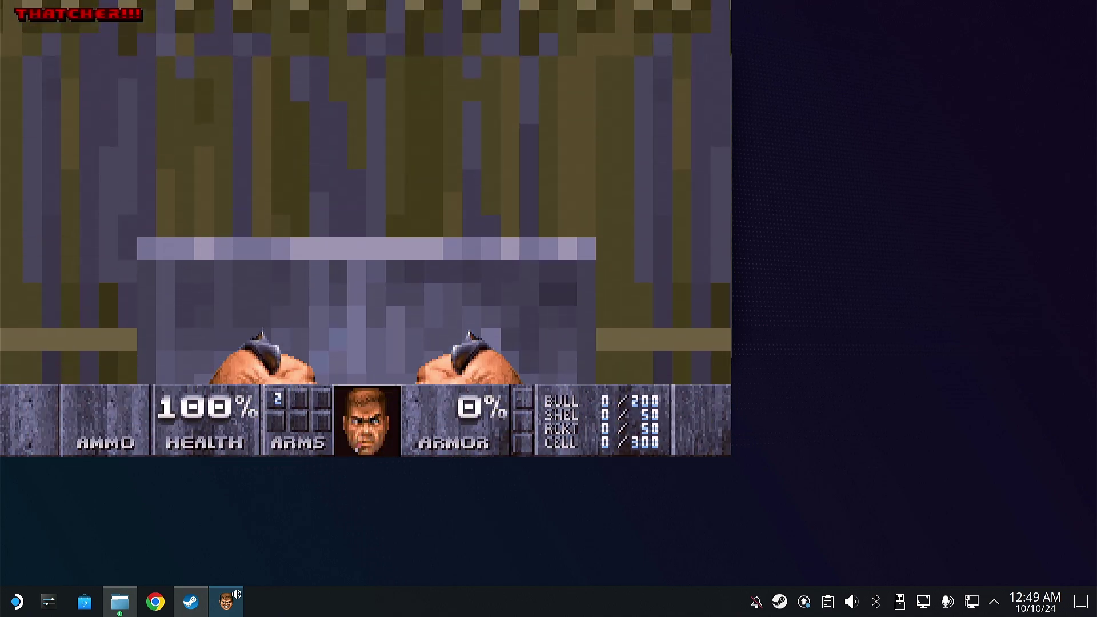
{"action": "key", "text": "s"}
{"action": "key", "text": "w"}
{"action": "key", "text": "w"}
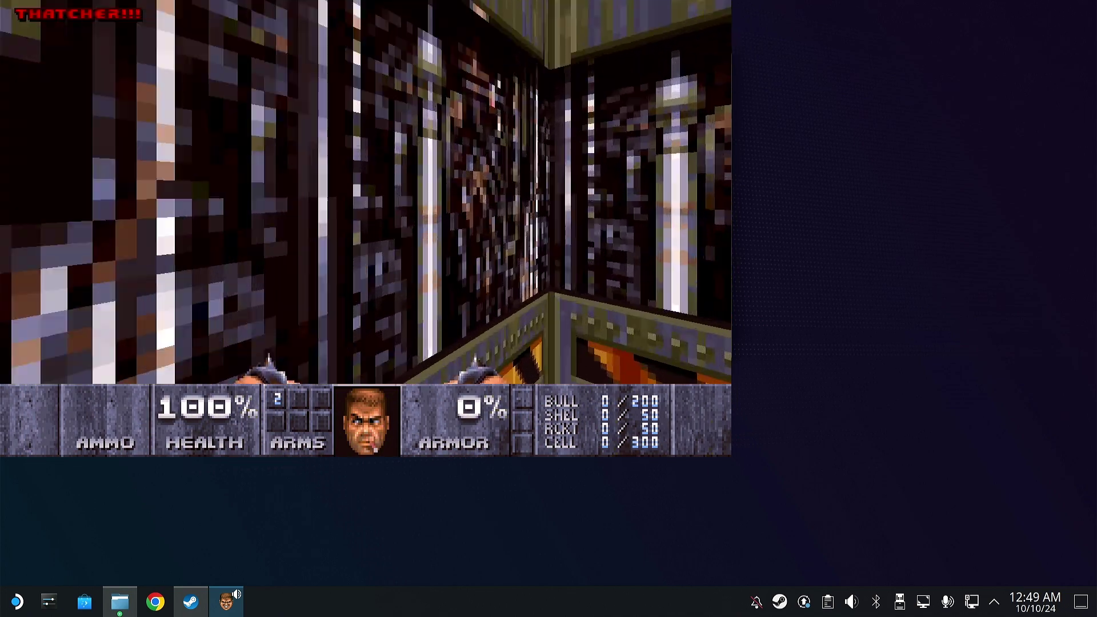
- Search the walls of the green metal room for the exit and face the door with the Union Jack panel
{"action": "key", "text": "Right"}
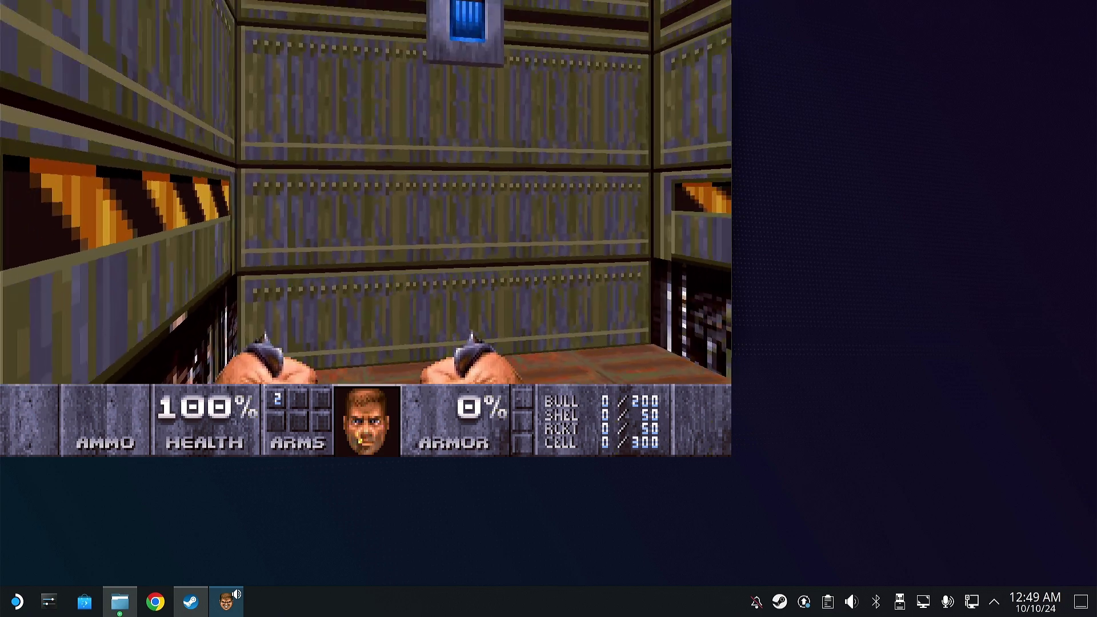
{"action": "key", "text": "w"}
{"action": "key", "text": "Left"}
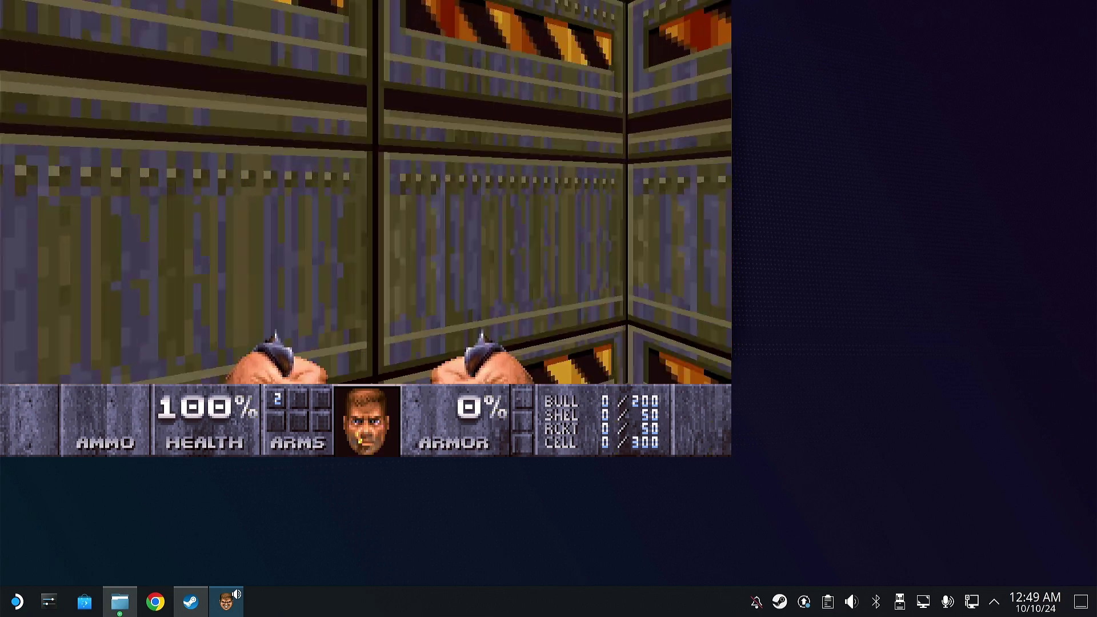
{"action": "key", "text": "Right"}
{"action": "key", "text": "Up"}
{"action": "key", "text": "Right"}
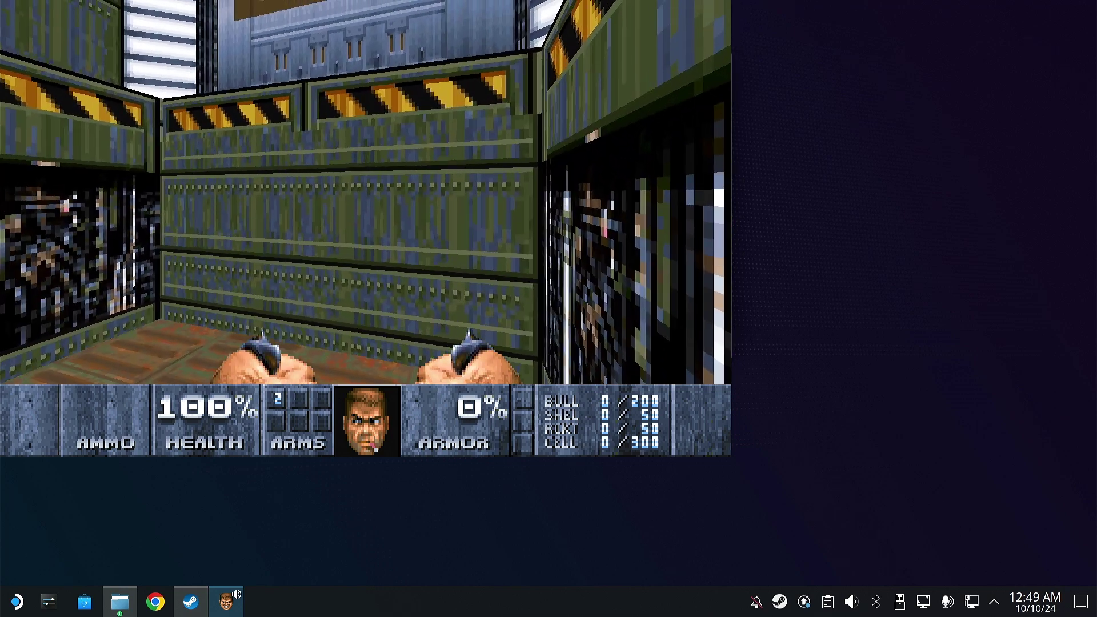
{"action": "key", "text": "Left"}
{"action": "key", "text": "Down"}
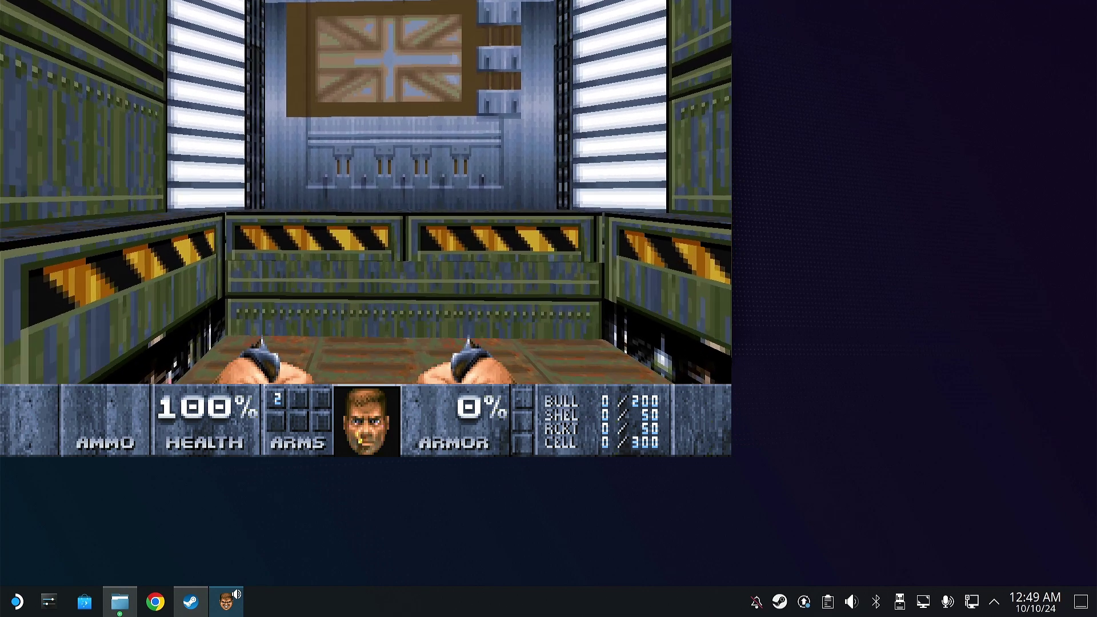
- Leave the green metal room, punch the blue-clad soldier by the pillars and pick up the dropped clip
{"action": "key", "text": "Right"}
{"action": "key", "text": "Up"}
{"action": "key", "text": "Right"}
{"action": "key", "text": "ctrl"}
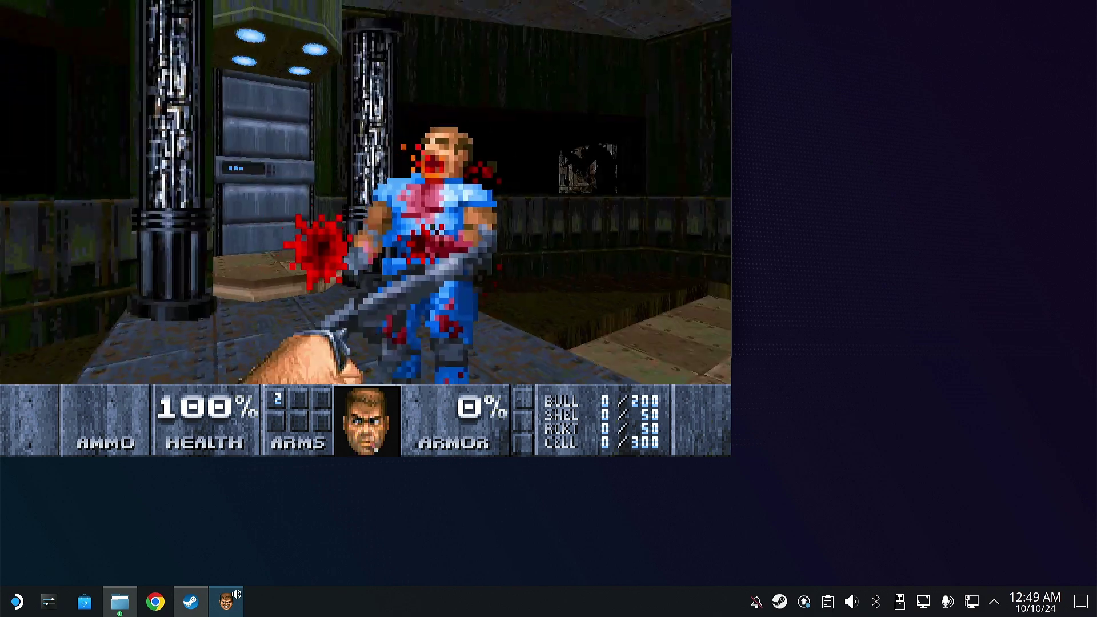
{"action": "key", "text": "Up"}
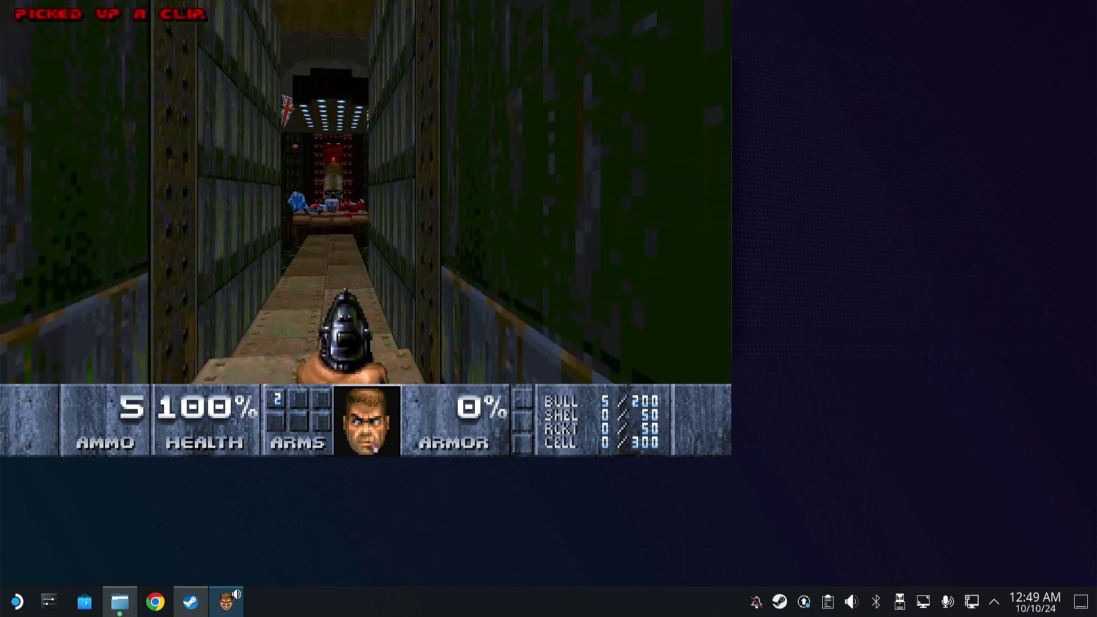
- Fire the pistol while advancing along the walkway into the flag-decorated hall, and retreat to the pillared room
{"action": "key", "text": "w"}
{"action": "key", "text": "ctrl"}
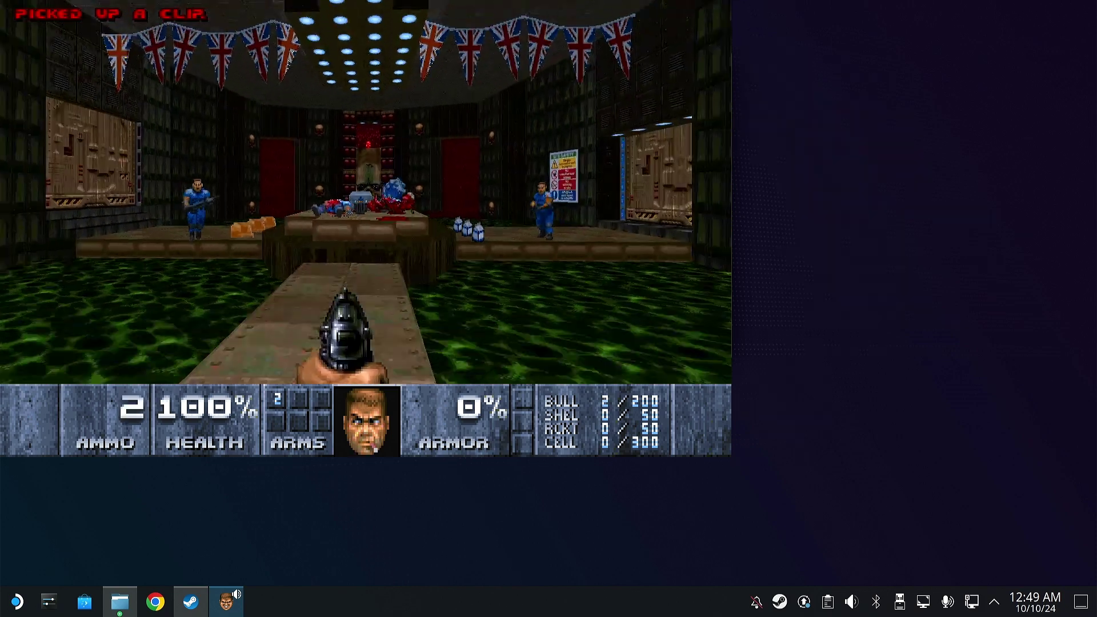
{"action": "key", "text": "s"}
{"action": "key", "text": "ctrl"}
{"action": "key", "text": "w"}
{"action": "key", "text": "s"}
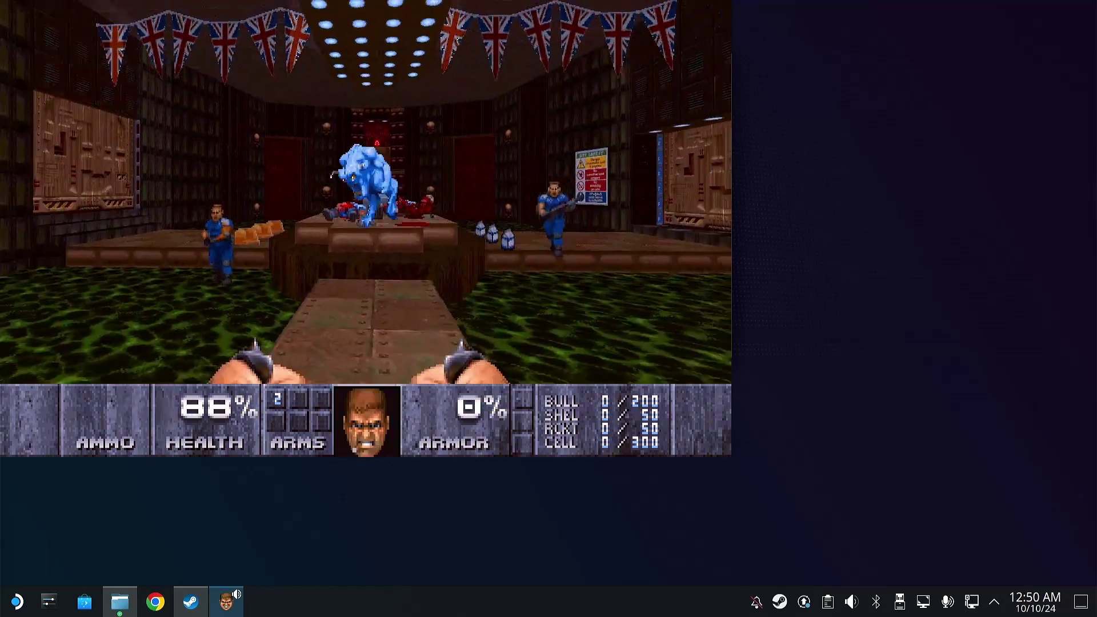
{"action": "key", "text": "Down"}
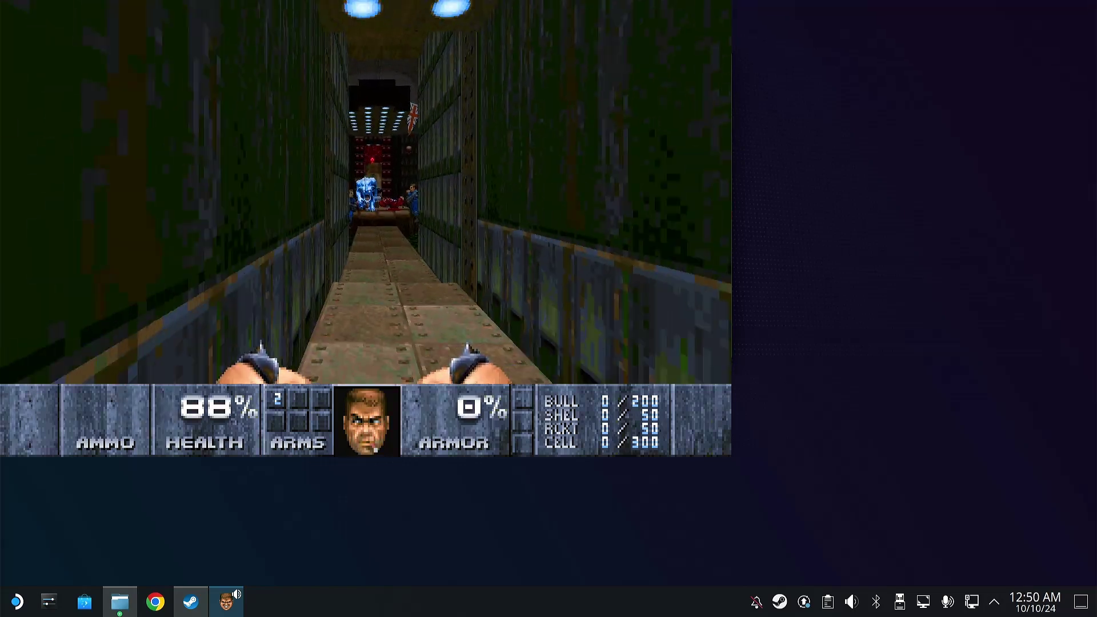
{"action": "key", "text": "s"}
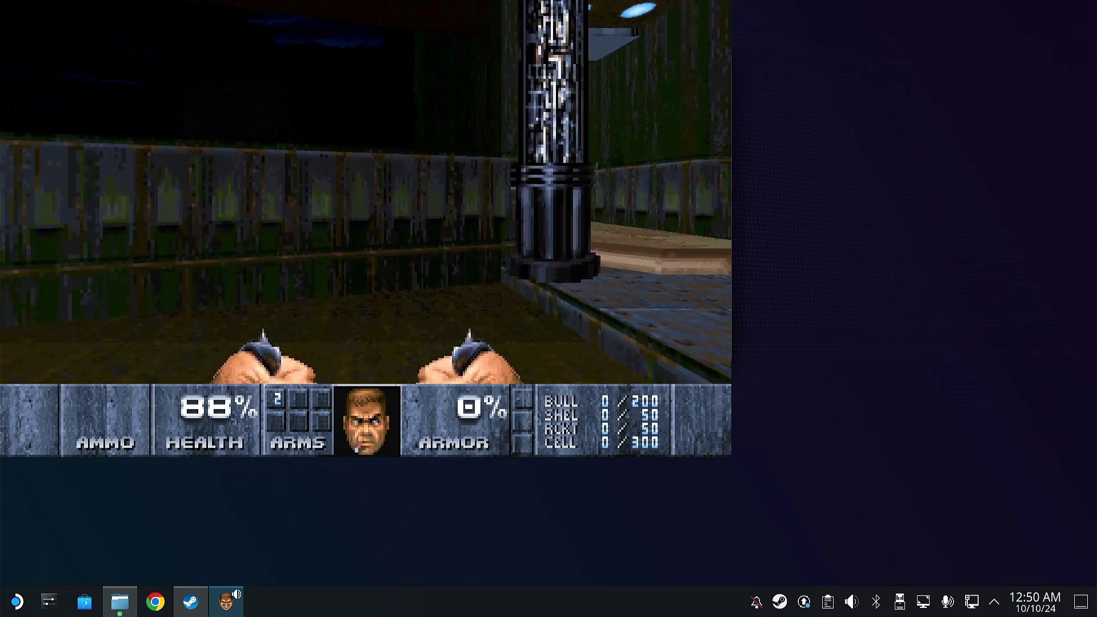
- Return to the narrow walkway, punch the approaching blue-clad soldier and pick up the clip
{"action": "key", "text": "w"}
{"action": "key", "text": "Up"}
{"action": "key", "text": "ctrl"}
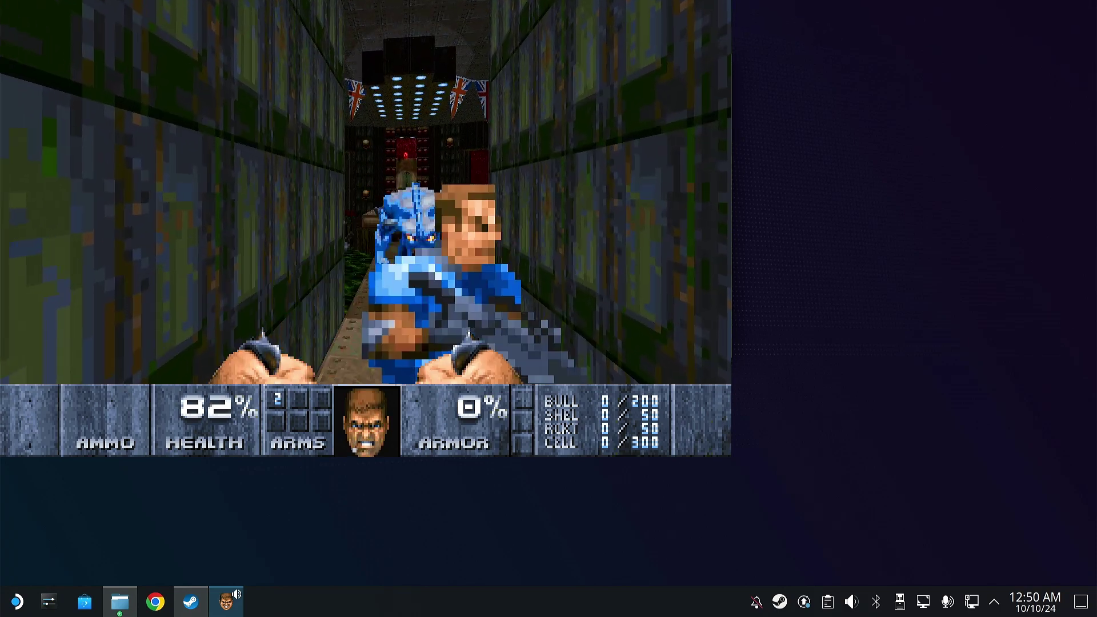
{"action": "key", "text": "ctrl"}
{"action": "key", "text": "Up"}
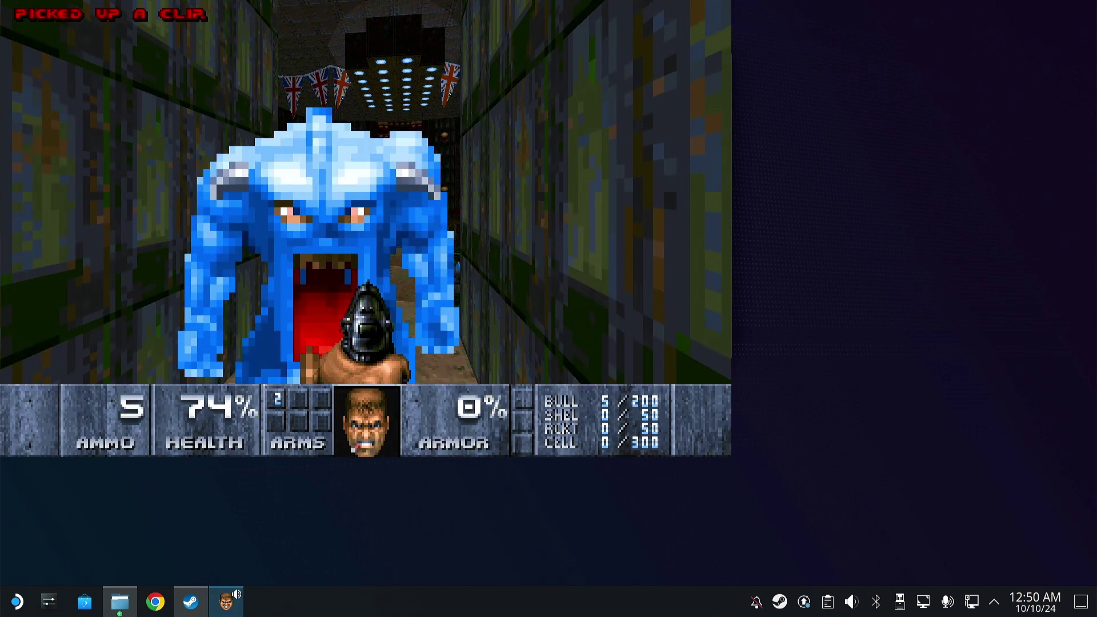
- Shoot the blue demon while backing out of the walkway, finish it with punches and collect the next clip
{"action": "key", "text": "ctrl"}
{"action": "key", "text": "Down"}
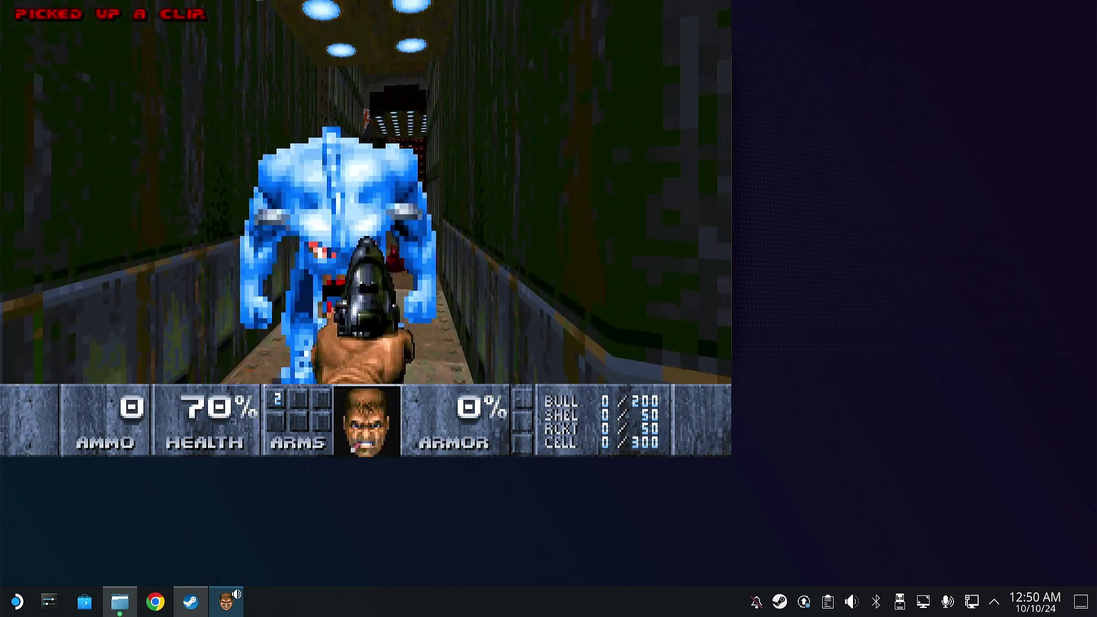
{"action": "key", "text": "Down"}
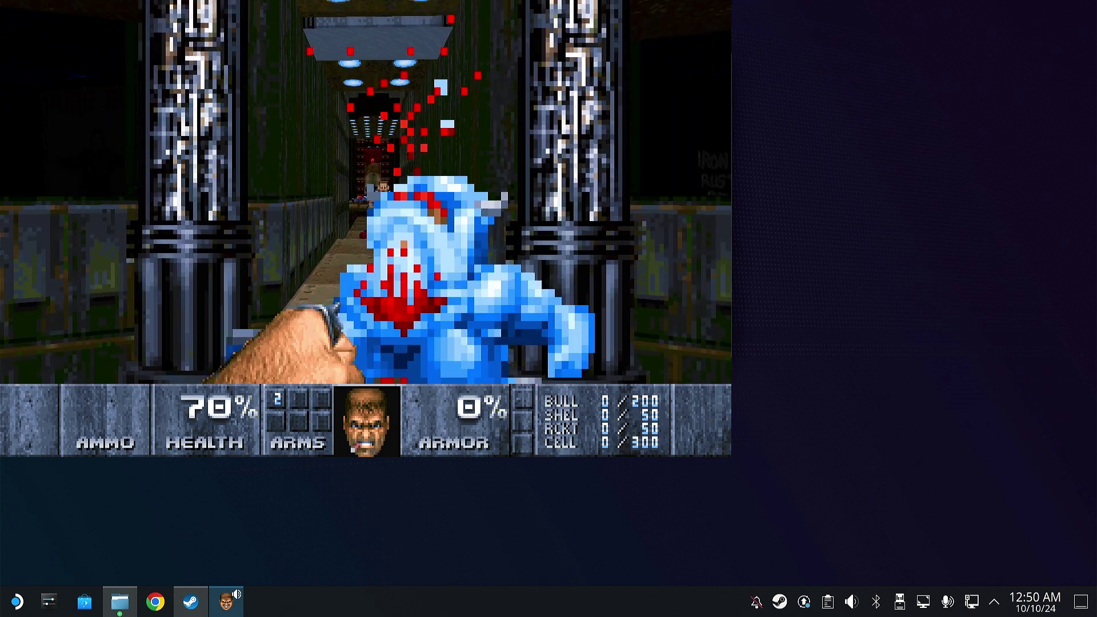
{"action": "key", "text": "ctrl"}
{"action": "key", "text": "Up"}
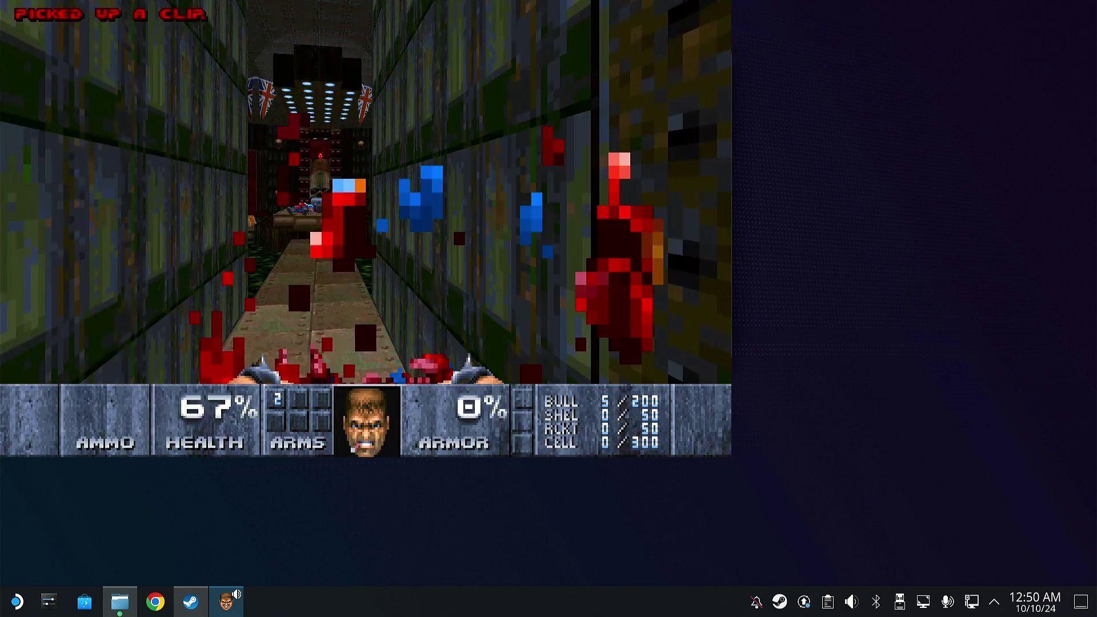